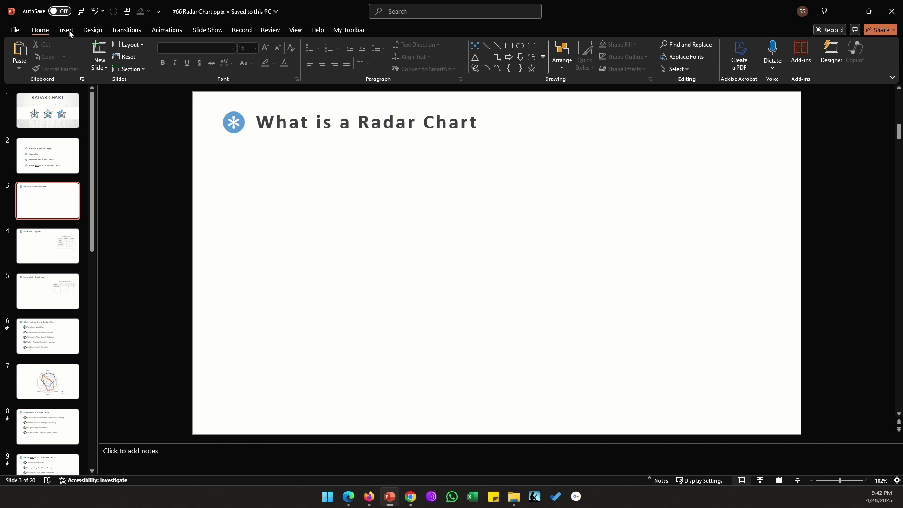
In Insert Chart, preview Radar with Markers and Filled Radar, then select the plain Radar type.
{"action": "left_click", "coordinate": [66, 30]}
{"action": "left_click", "coordinate": [278, 53]}
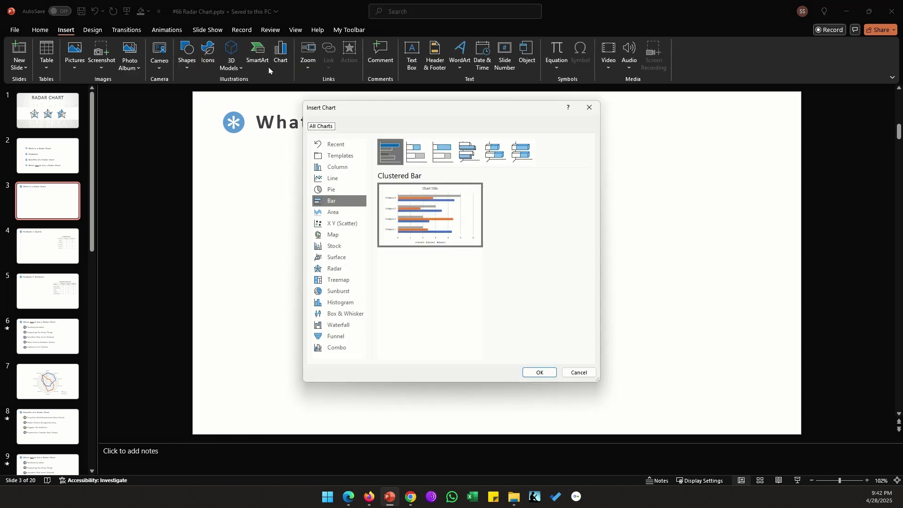
{"action": "left_click", "coordinate": [318, 270]}
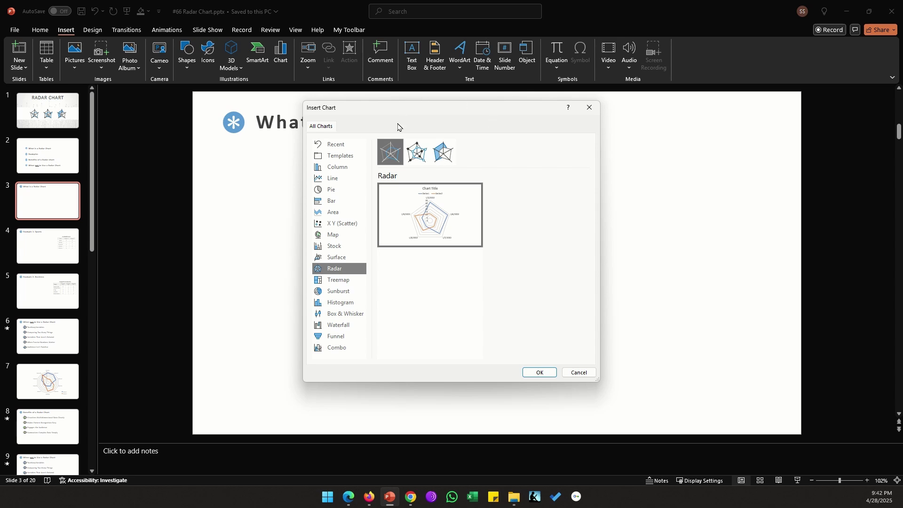
{"action": "mouse_move", "coordinate": [403, 212]}
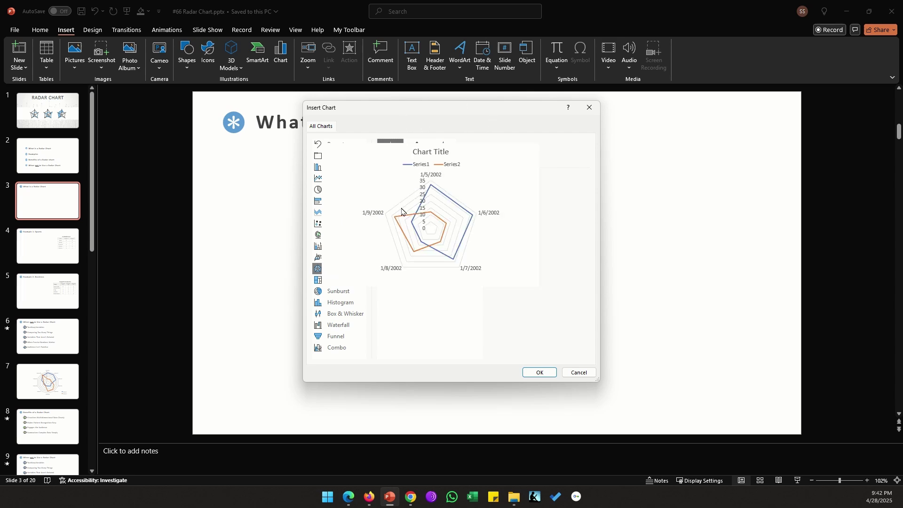
{"action": "left_click", "coordinate": [412, 153]}
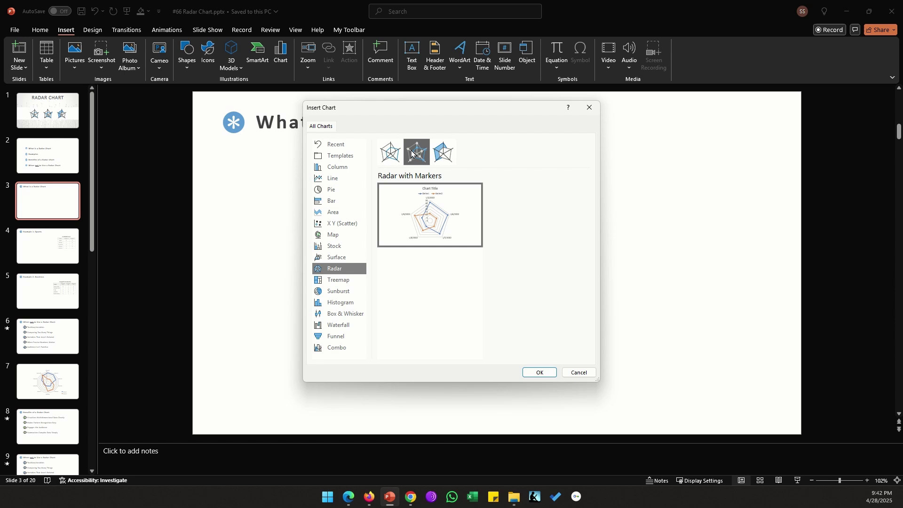
{"action": "mouse_move", "coordinate": [411, 215]}
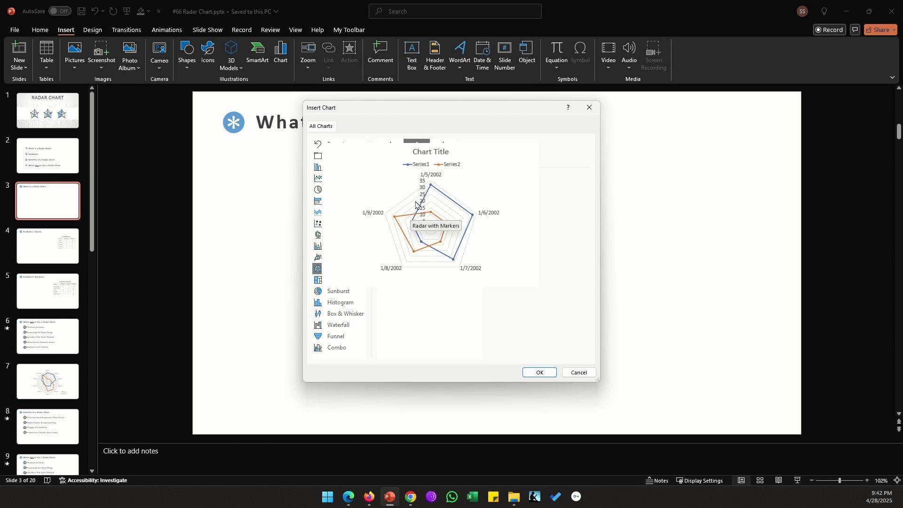
{"action": "key", "text": "Right"}
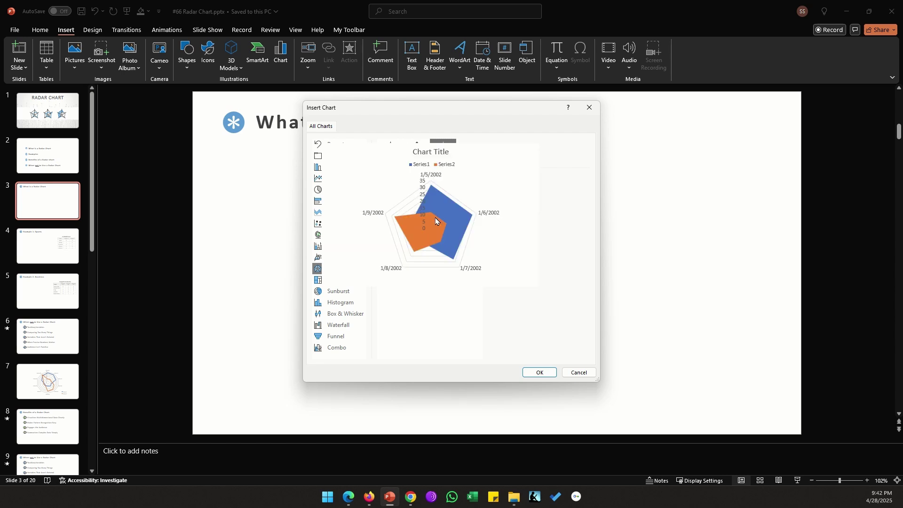
{"action": "left_click", "coordinate": [385, 159]}
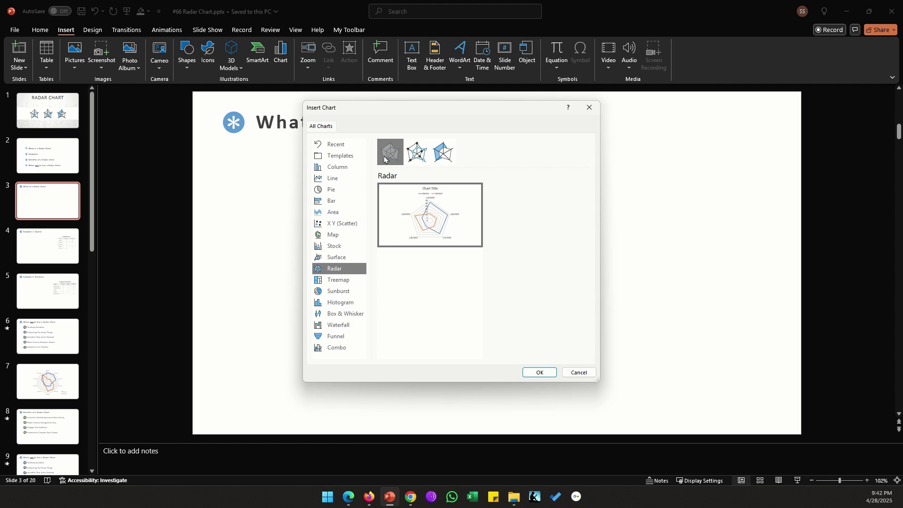
Insert the radar chart and enter Item 1 as the first category label.
{"action": "left_click", "coordinate": [538, 372]}
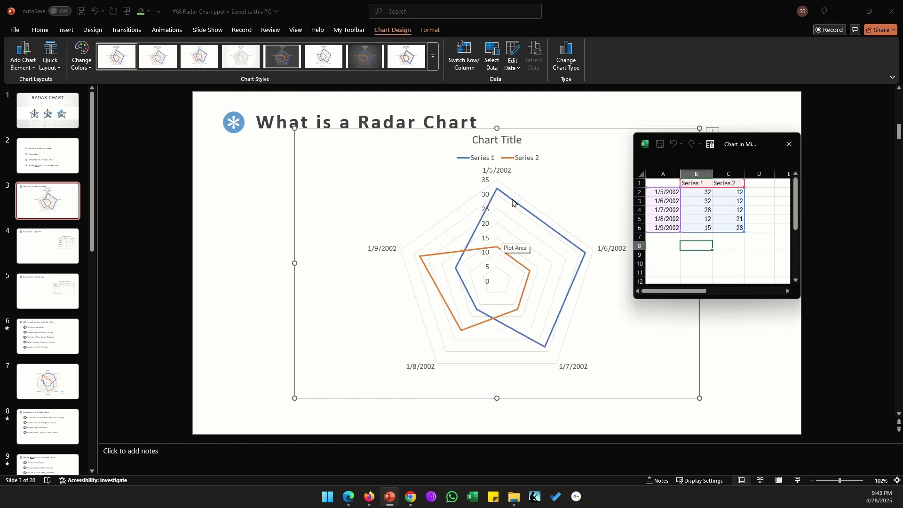
{"action": "left_click", "coordinate": [664, 191]}
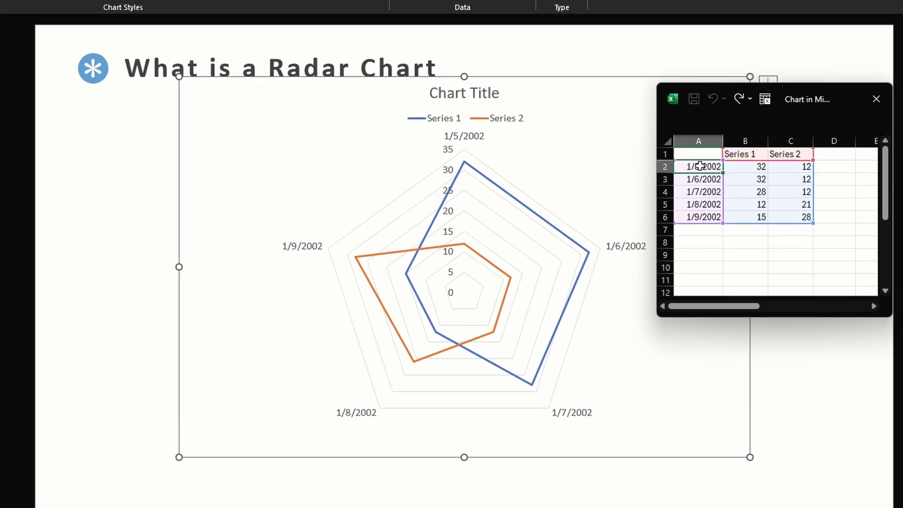
{"action": "type", "text": "Item 1"}
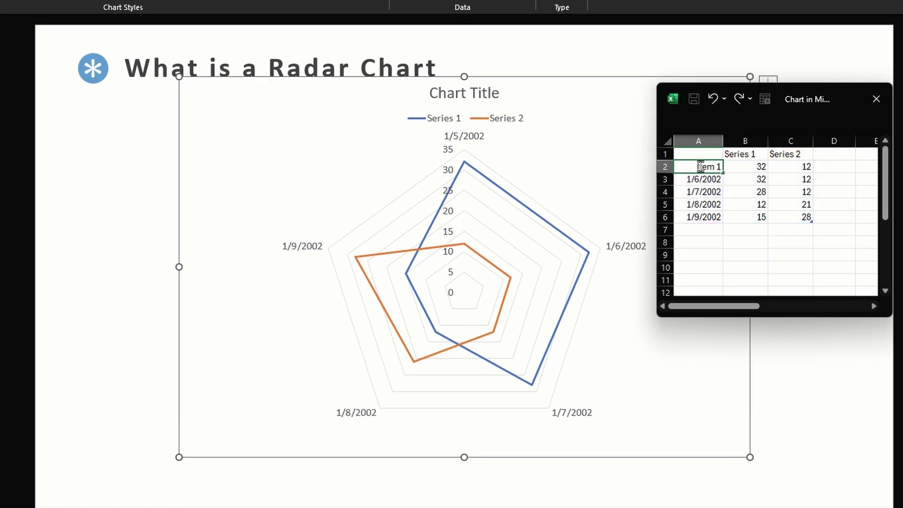
{"action": "key", "text": "Return"}
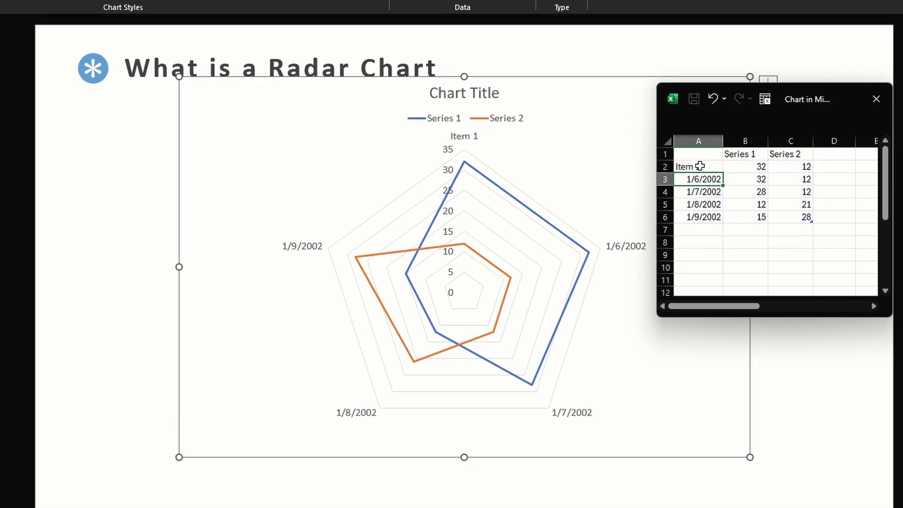
{"action": "key", "text": "ctrl+d"}
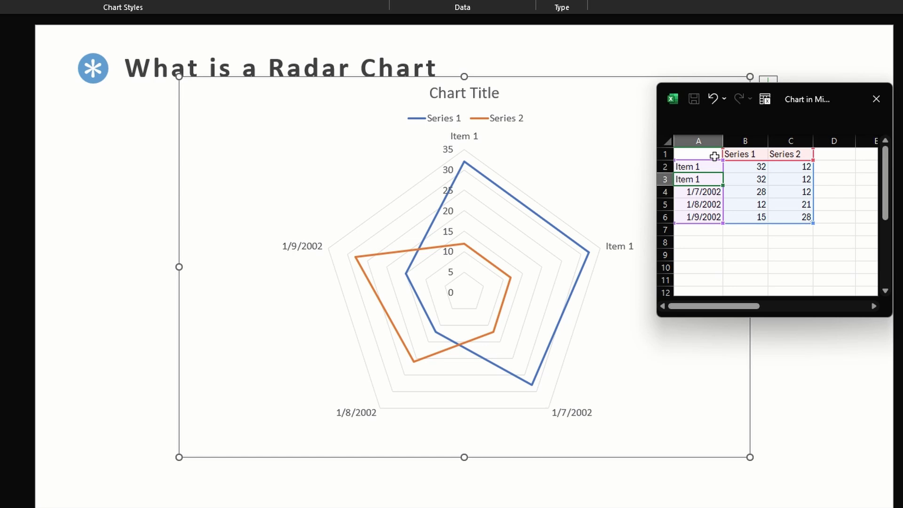
Label the remaining categories Item 2 onward and name the second series Product 2.
{"action": "type", "text": "Item 2"}
{"action": "key", "text": "Return"}
{"action": "type", "text": "Item 3"}
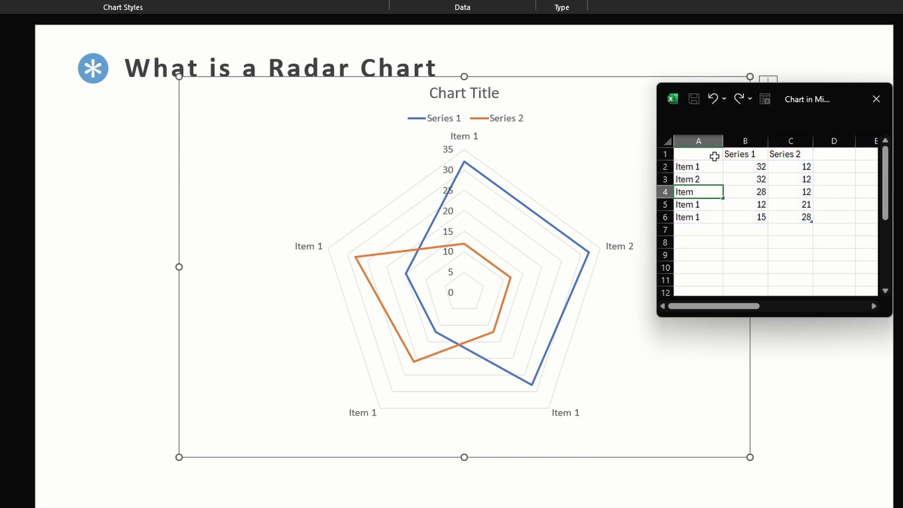
{"action": "key", "text": "Return"}
{"action": "type", "text": "Item"}
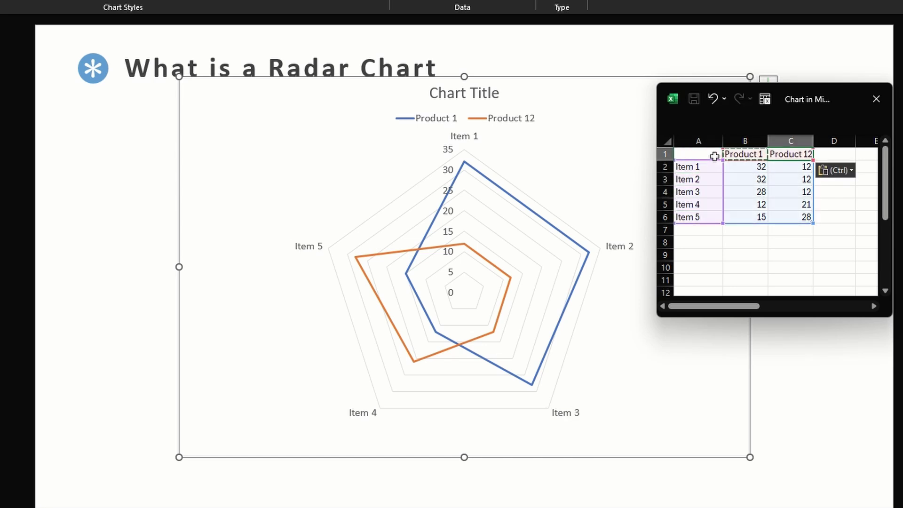
{"action": "type", "text": "Product 2"}
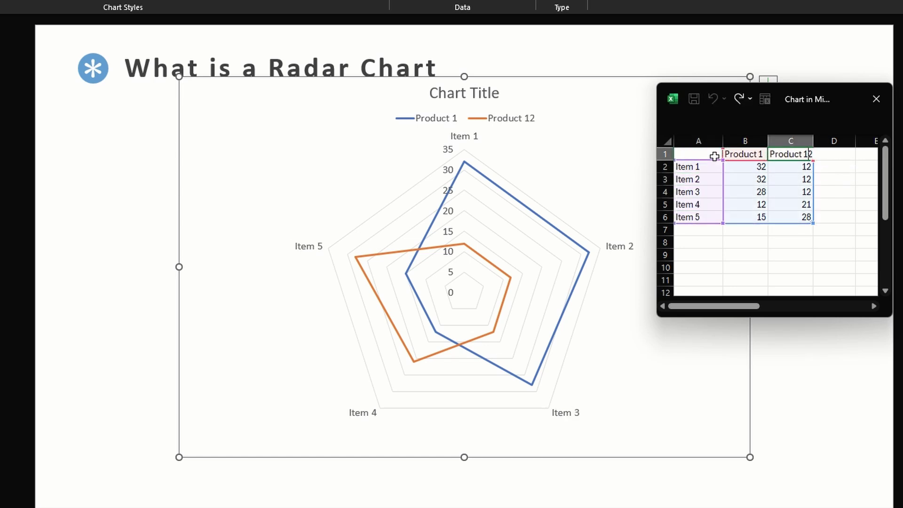
{"action": "key", "text": "Return"}
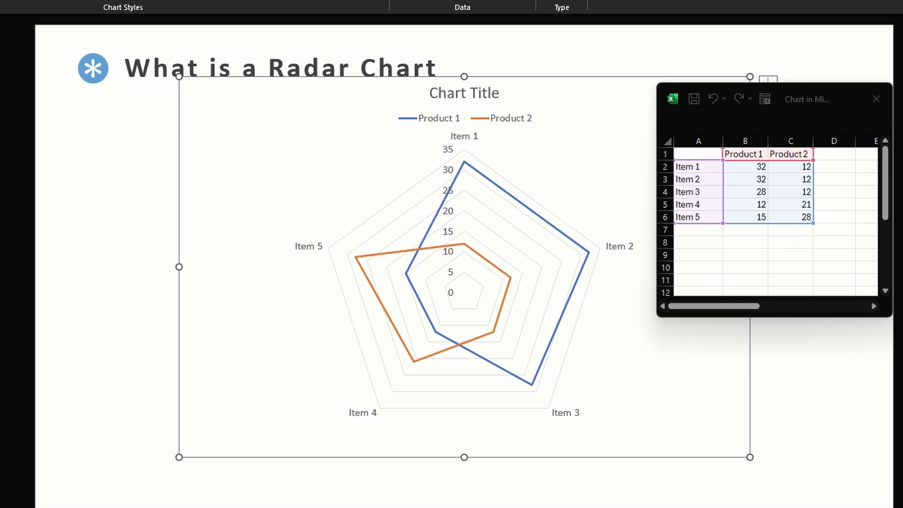
{"action": "left_click", "coordinate": [687, 167]}
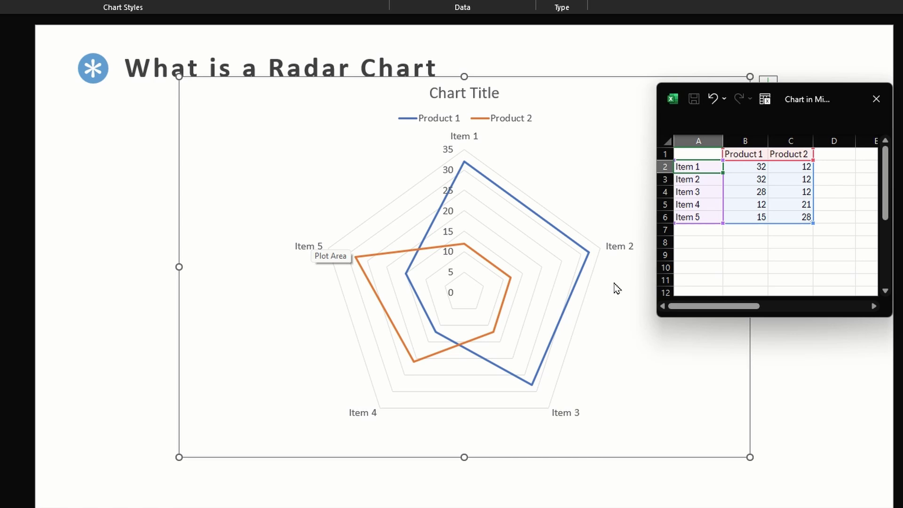
{"action": "key", "text": "Up"}
{"action": "key", "text": "Right"}
{"action": "key", "text": "Right"}
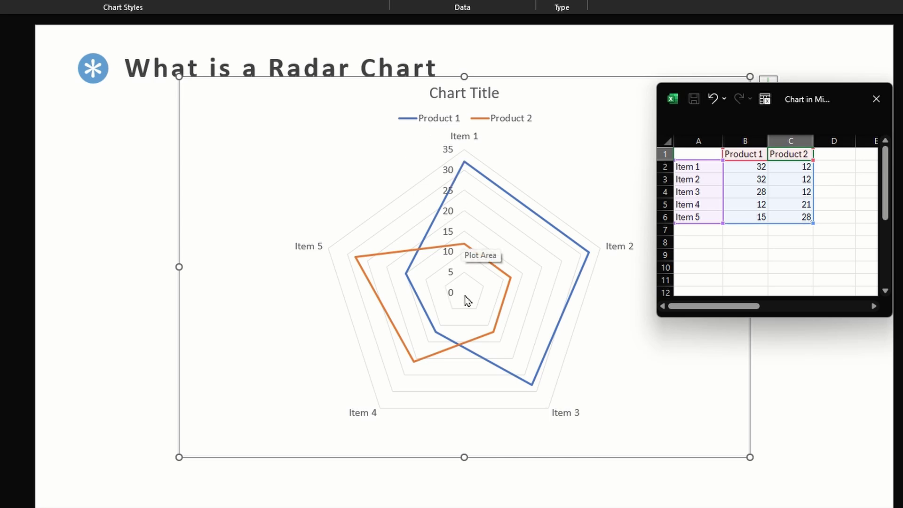
{"action": "left_click", "coordinate": [493, 308]}
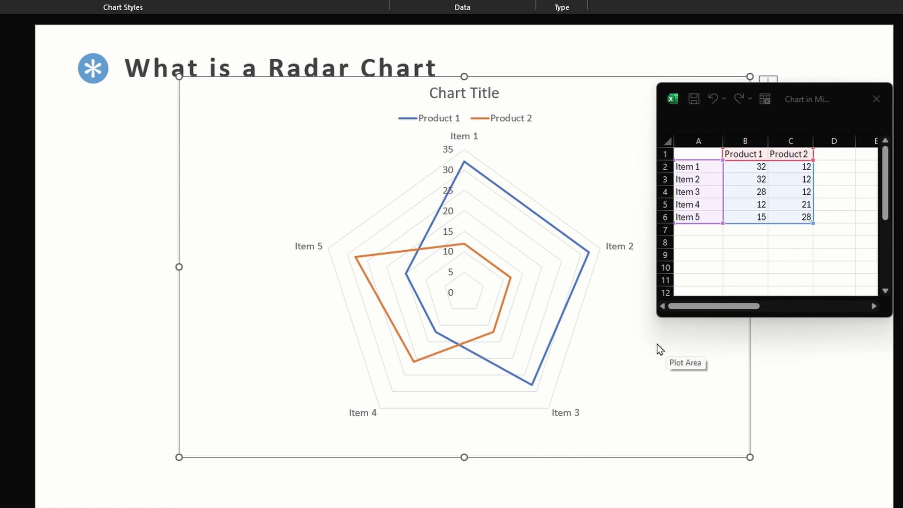
Close the data sheet and turn on Data Labels showing each point's item and value.
{"action": "left_click", "coordinate": [874, 100]}
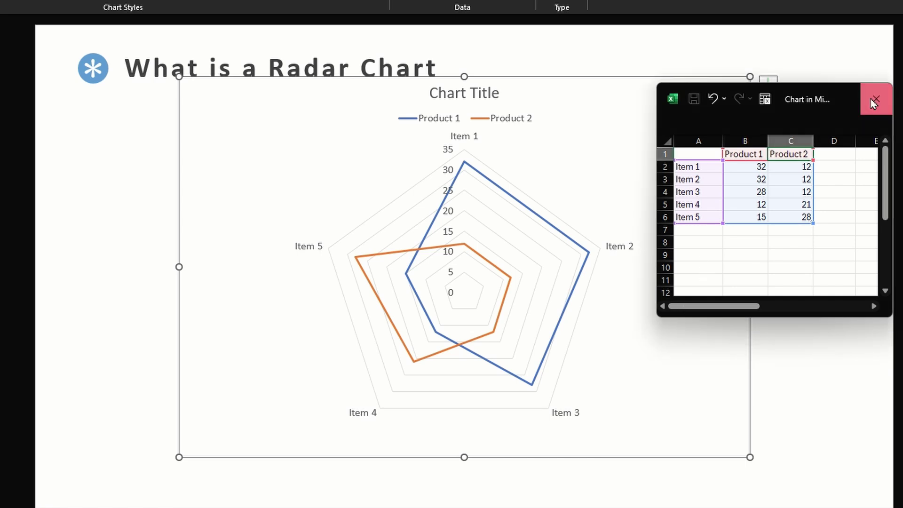
{"action": "left_click", "coordinate": [874, 101]}
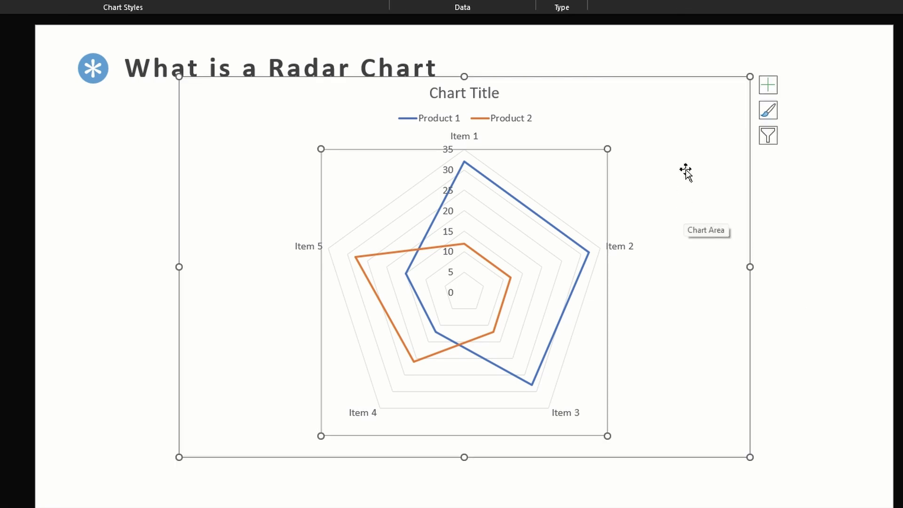
{"action": "left_click", "coordinate": [770, 87]}
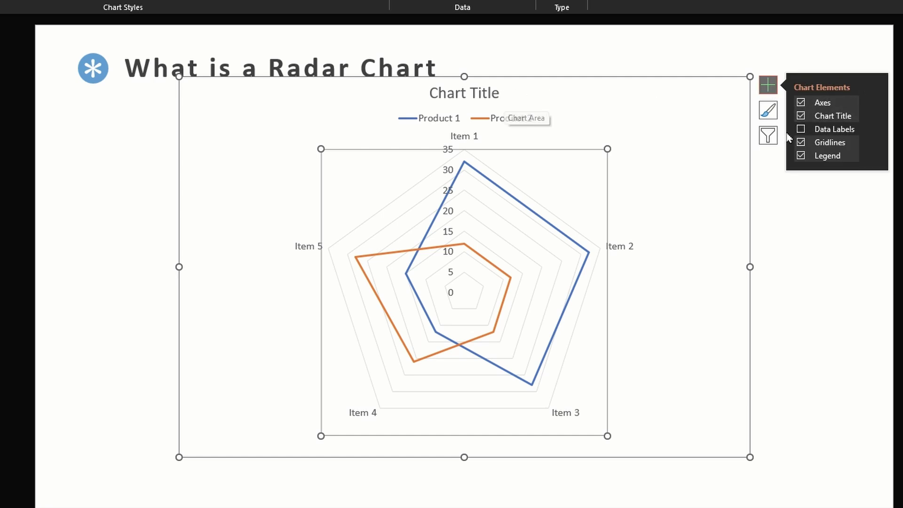
{"action": "left_click", "coordinate": [800, 131]}
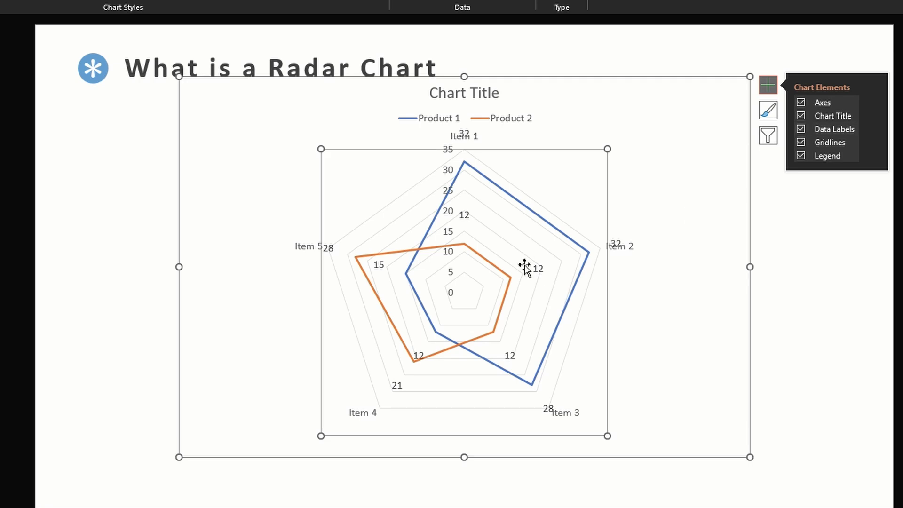
{"action": "left_click", "coordinate": [874, 129]}
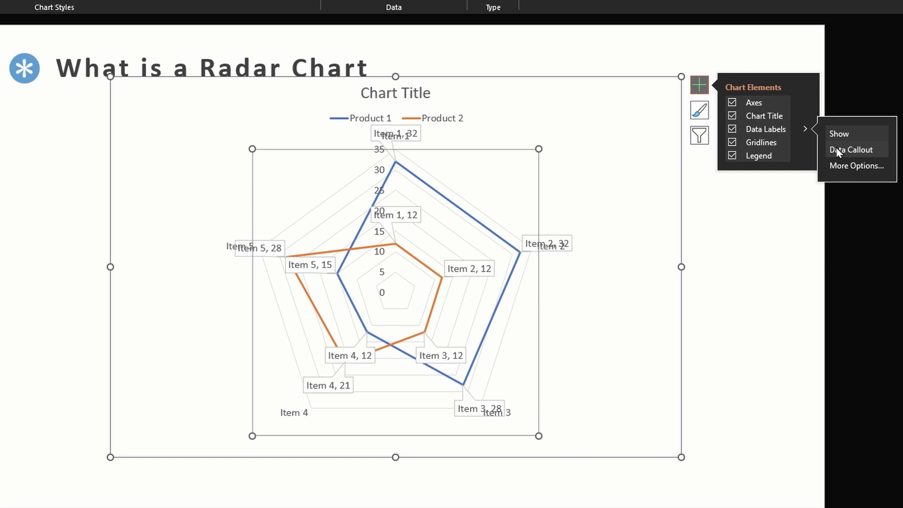
Strip the values, category names and series names from Product 1's data labels.
{"action": "left_click", "coordinate": [877, 166]}
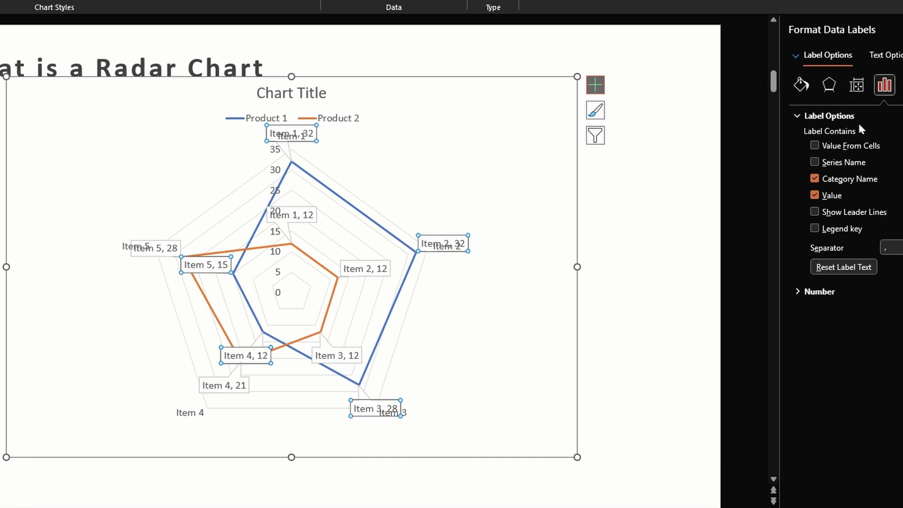
{"action": "left_click", "coordinate": [837, 167]}
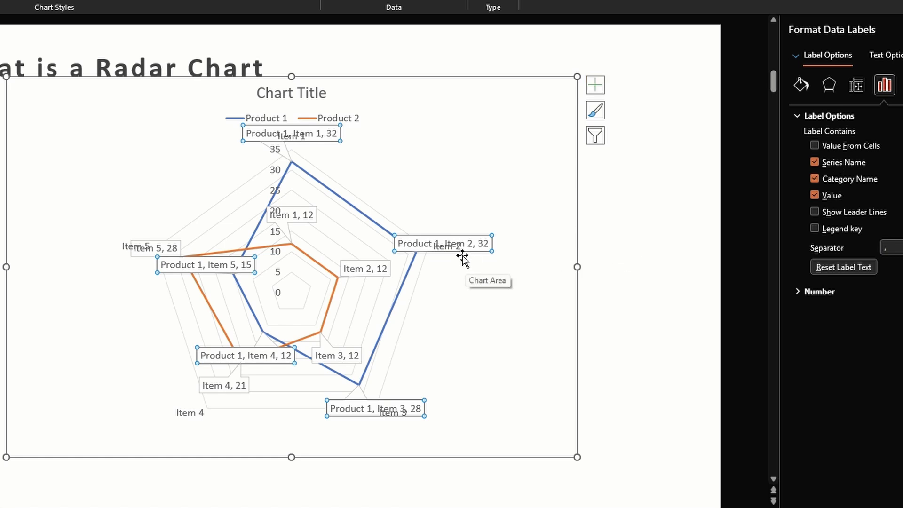
{"action": "left_click", "coordinate": [815, 195]}
{"action": "left_click", "coordinate": [815, 179]}
{"action": "left_click", "coordinate": [815, 162]}
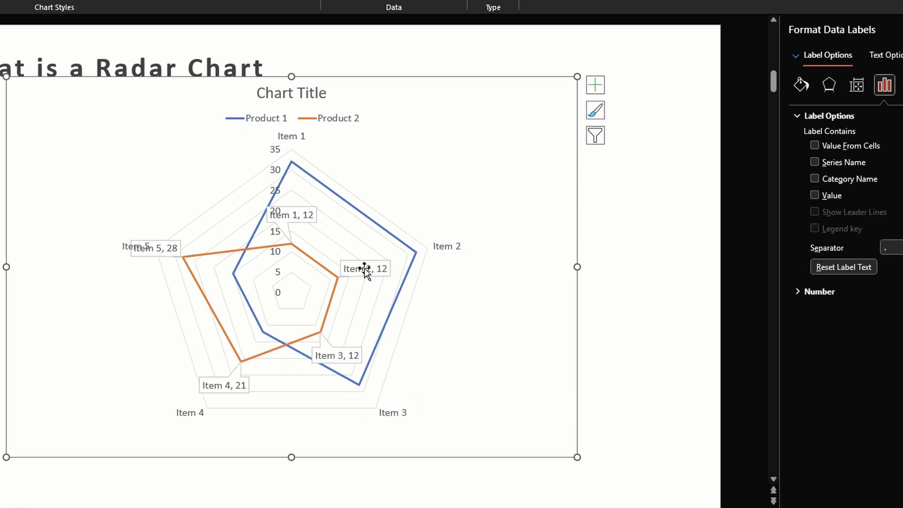
Remove the values and category names from Product 2's data labels.
{"action": "left_click", "coordinate": [366, 271]}
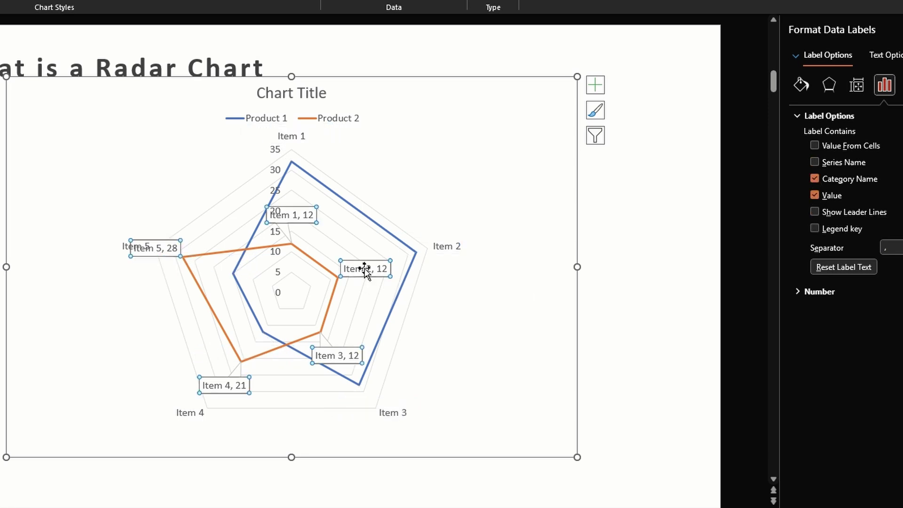
{"action": "left_click", "coordinate": [815, 195]}
{"action": "left_click", "coordinate": [814, 179]}
{"action": "left_click", "coordinate": [622, 227]}
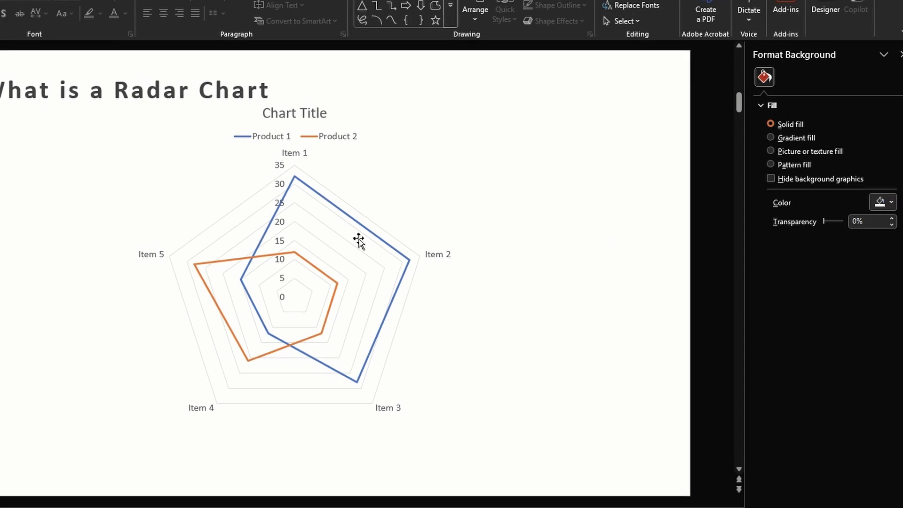
{"action": "left_click", "coordinate": [283, 228]}
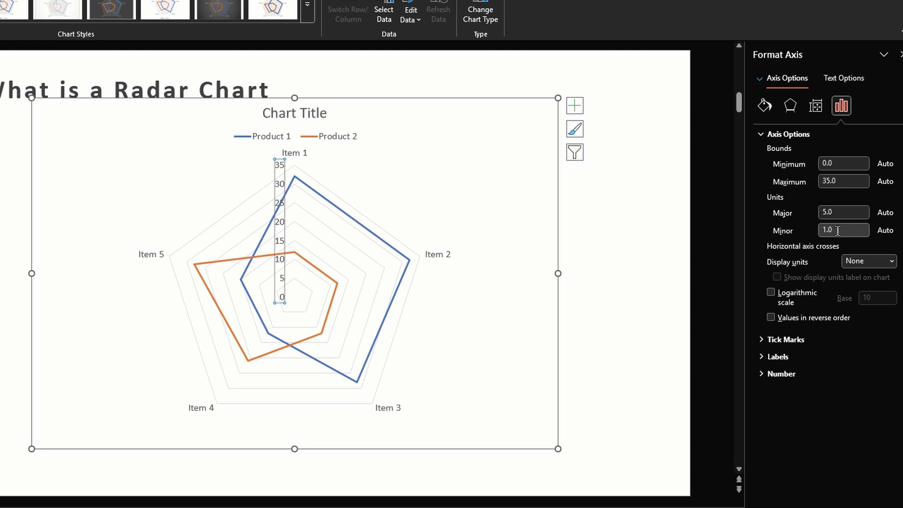
{"action": "left_click", "coordinate": [784, 340]}
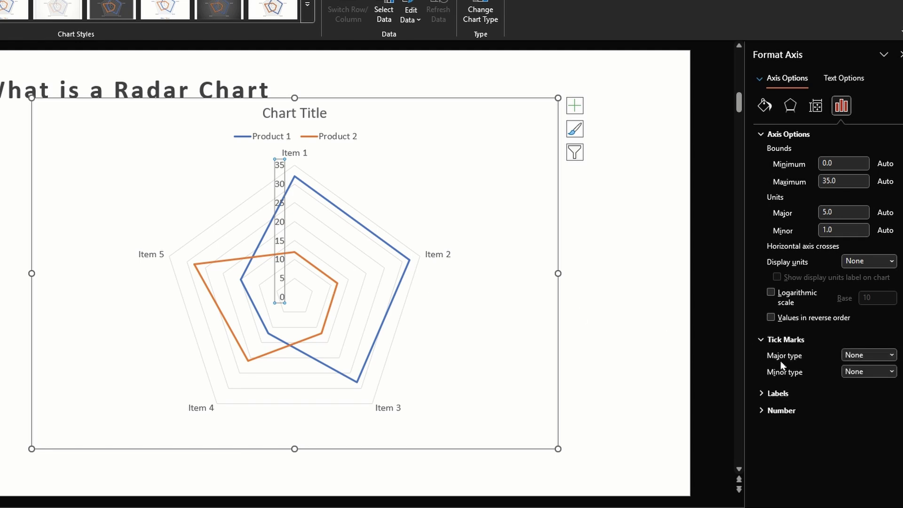
{"action": "left_click", "coordinate": [892, 356]}
{"action": "left_click", "coordinate": [892, 355]}
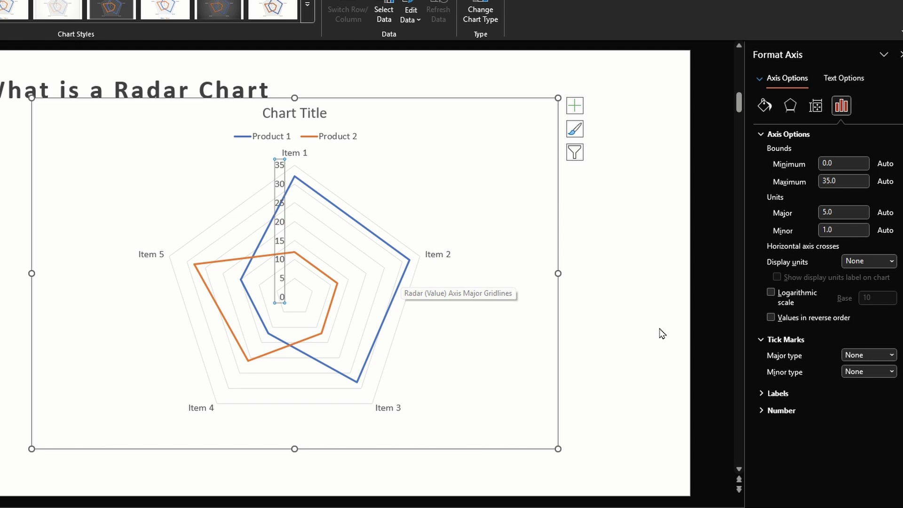
{"action": "left_click", "coordinate": [779, 399]}
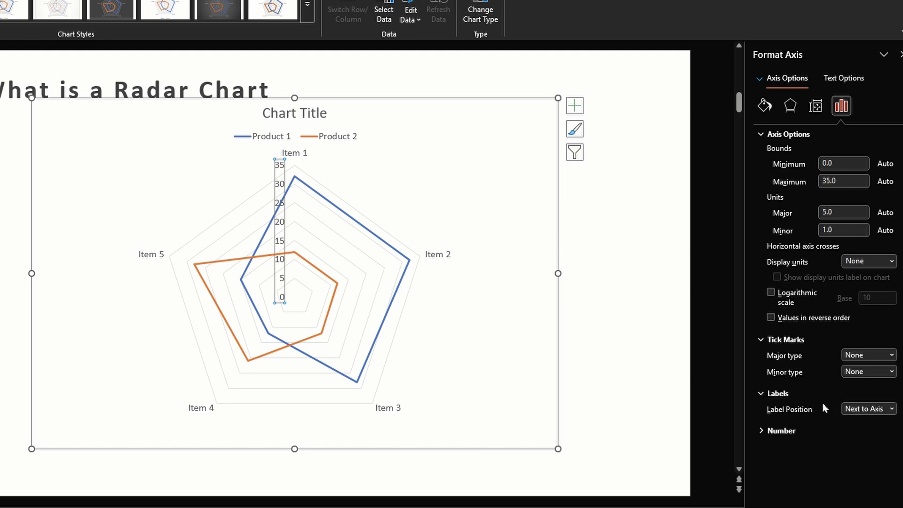
{"action": "left_click", "coordinate": [868, 410]}
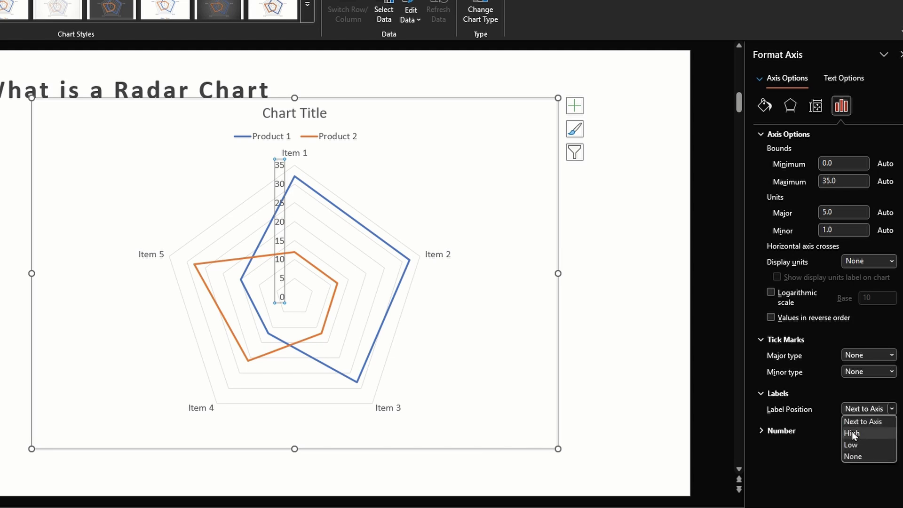
{"action": "left_click", "coordinate": [815, 476]}
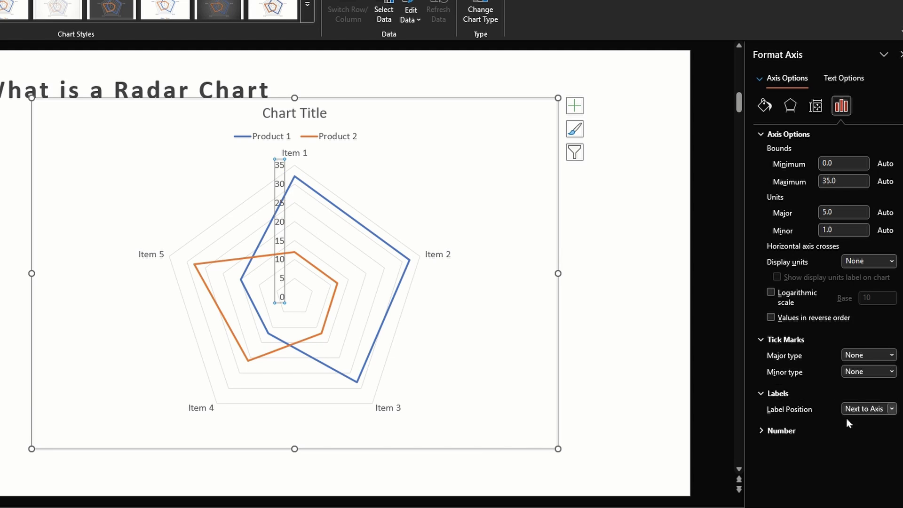
{"action": "left_click", "coordinate": [778, 431]}
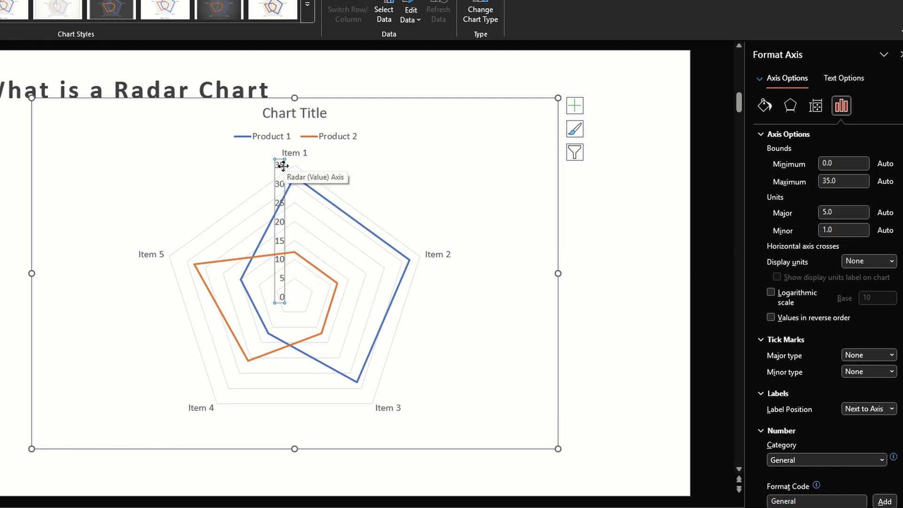
{"action": "left_click", "coordinate": [383, 292]}
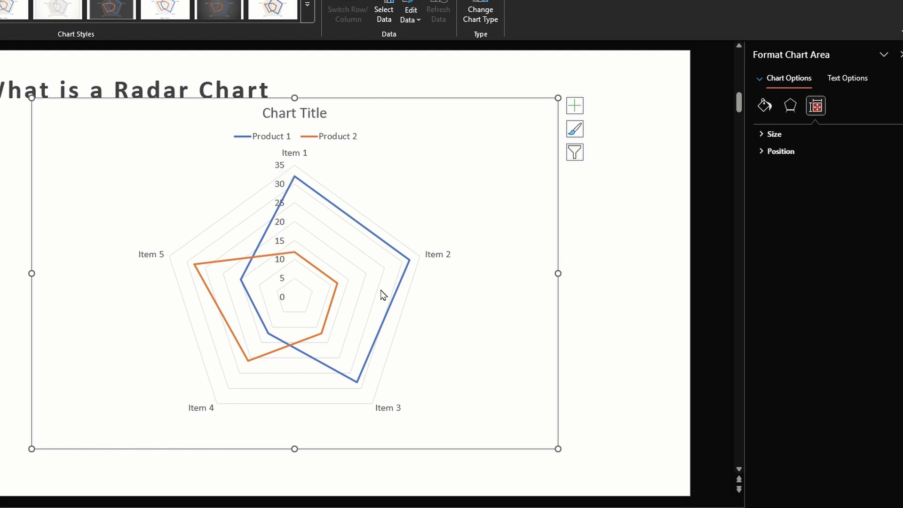
{"action": "left_click", "coordinate": [410, 264]}
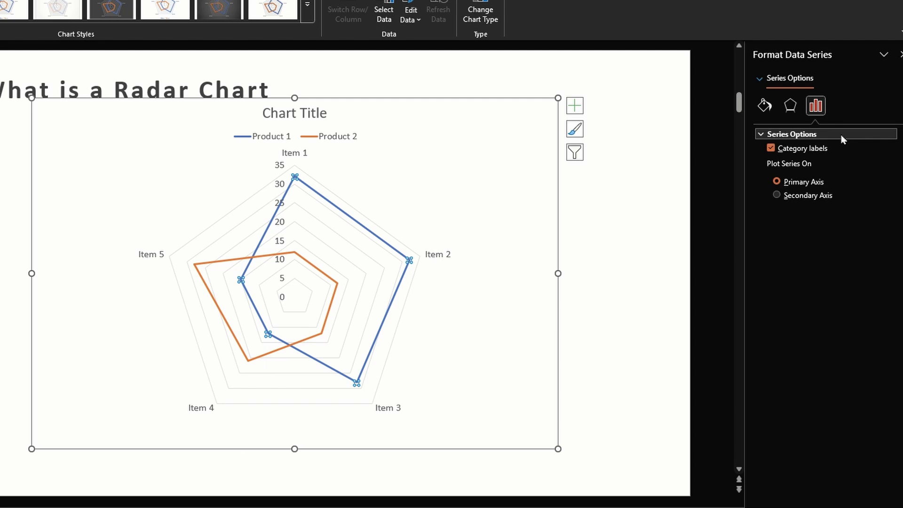
{"action": "left_click", "coordinate": [801, 149]}
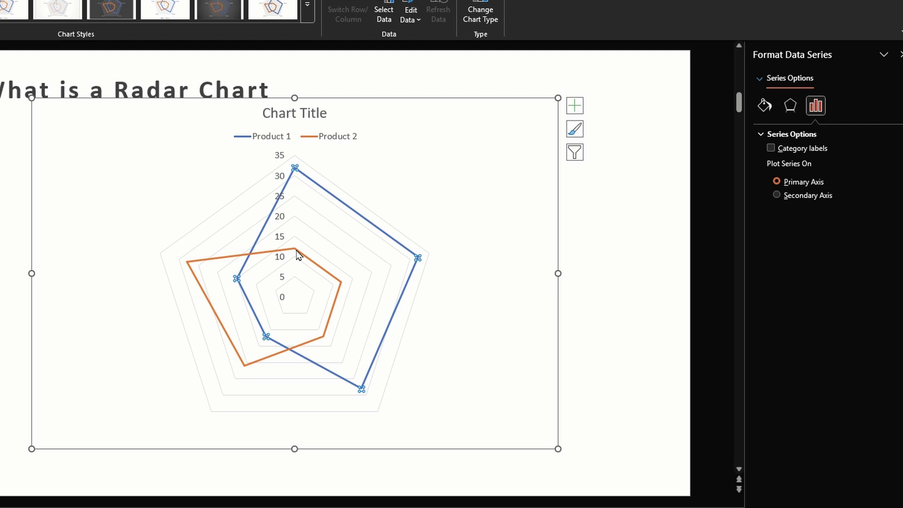
{"action": "key", "text": "ctrl+z"}
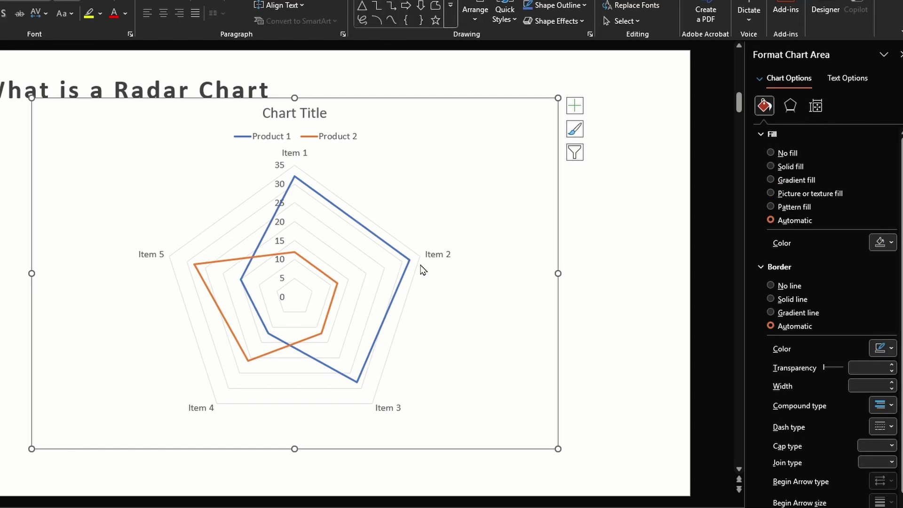
{"action": "left_click", "coordinate": [376, 239]}
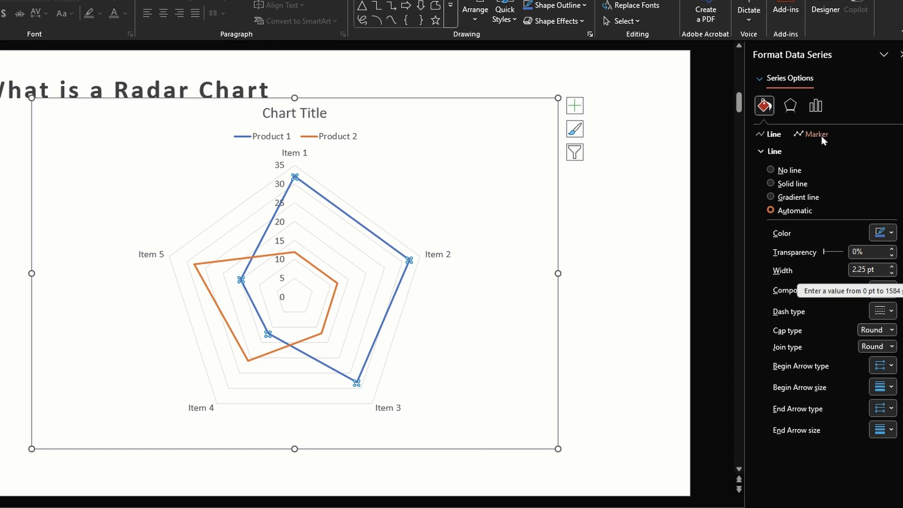
{"action": "left_click", "coordinate": [544, 337]}
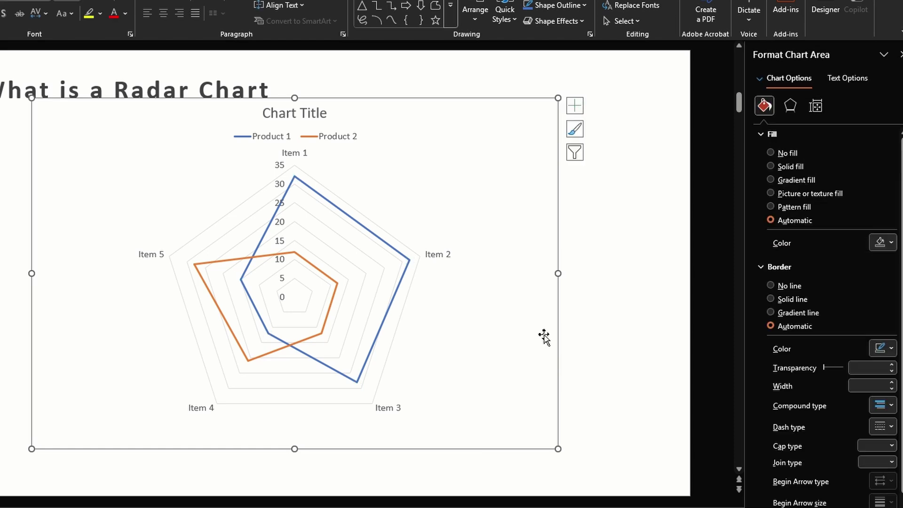
{"action": "left_click", "coordinate": [587, 310]}
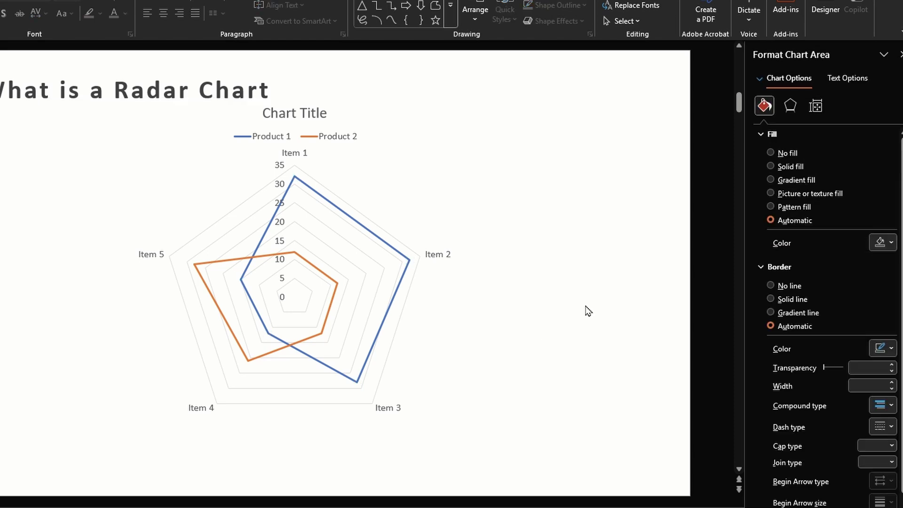
Change the chart type to Radar with Markers.
{"action": "right_click", "coordinate": [353, 262]}
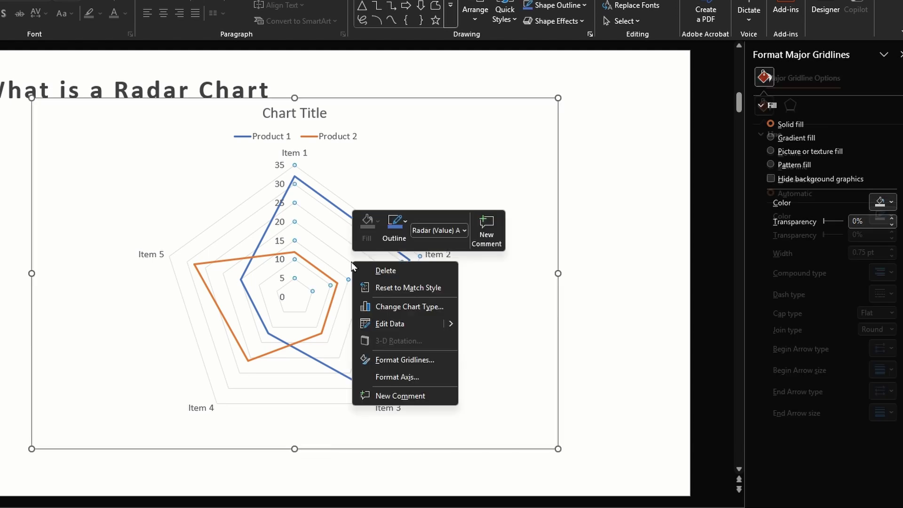
{"action": "left_click", "coordinate": [394, 305]}
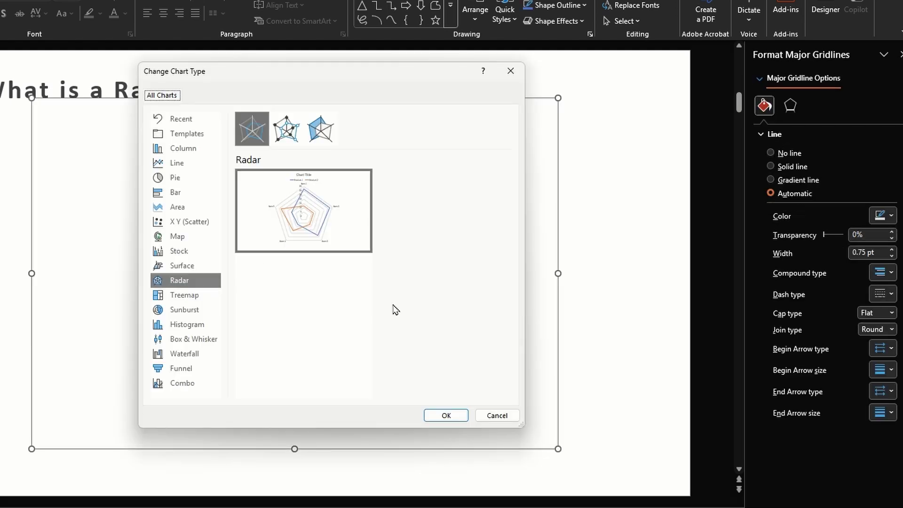
{"action": "left_click", "coordinate": [290, 137]}
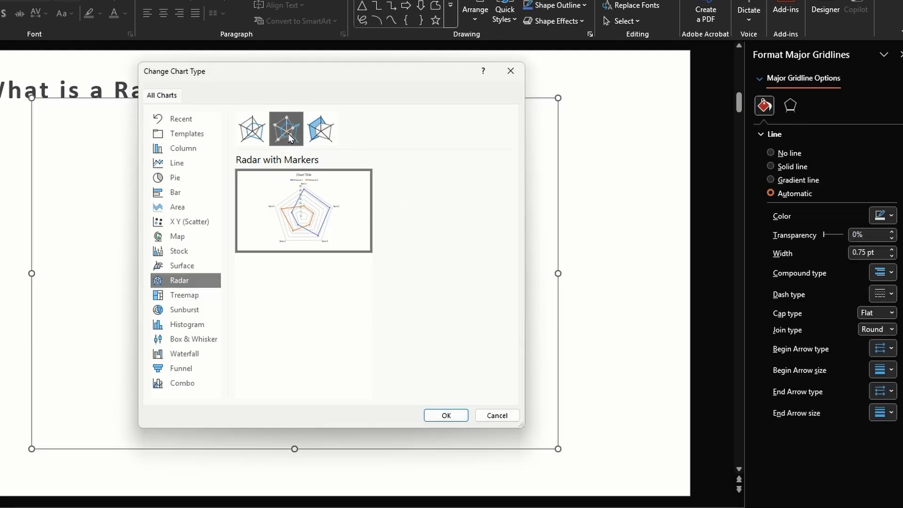
{"action": "left_click", "coordinate": [432, 417]}
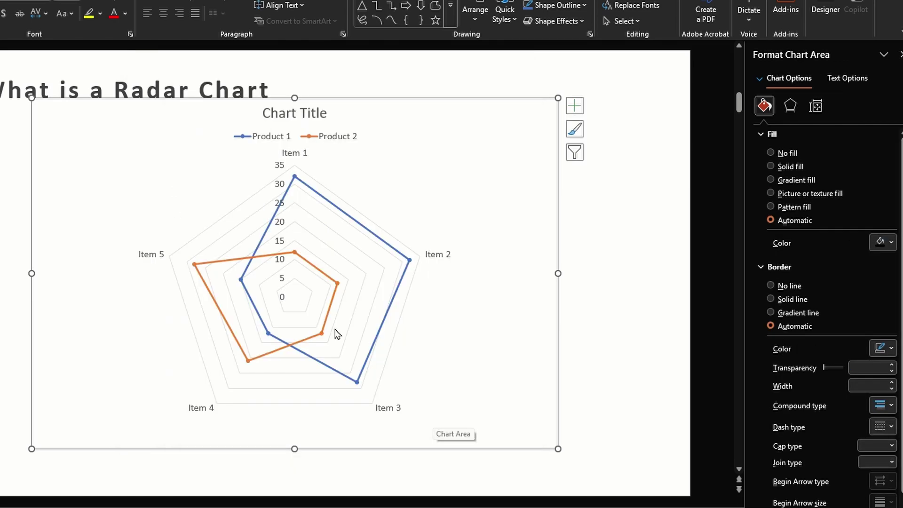
Give Product 1 built-in round markers at size 10.
{"action": "left_click", "coordinate": [411, 262]}
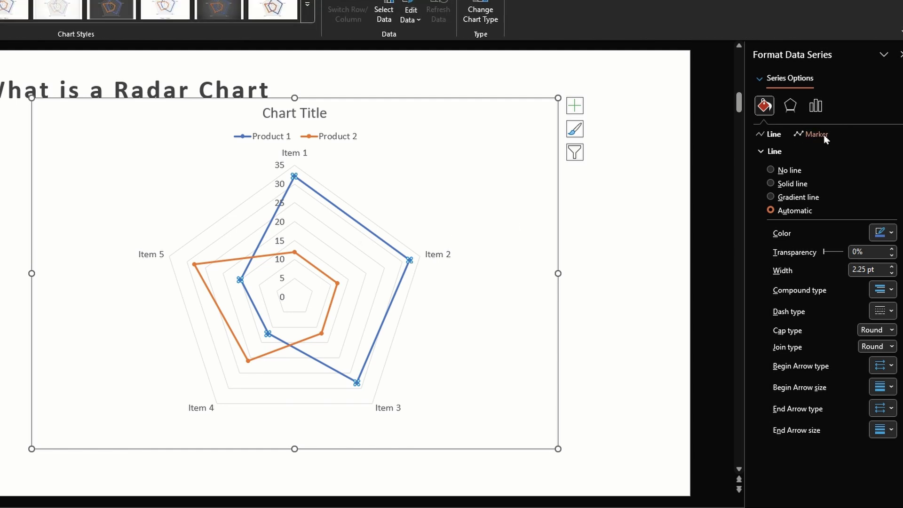
{"action": "left_click", "coordinate": [821, 135]}
{"action": "left_click", "coordinate": [790, 151]}
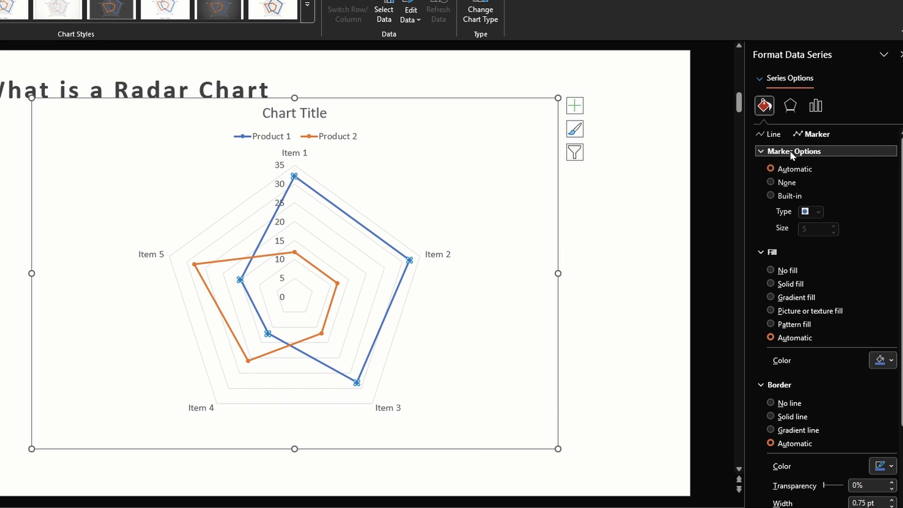
{"action": "left_click", "coordinate": [788, 197]}
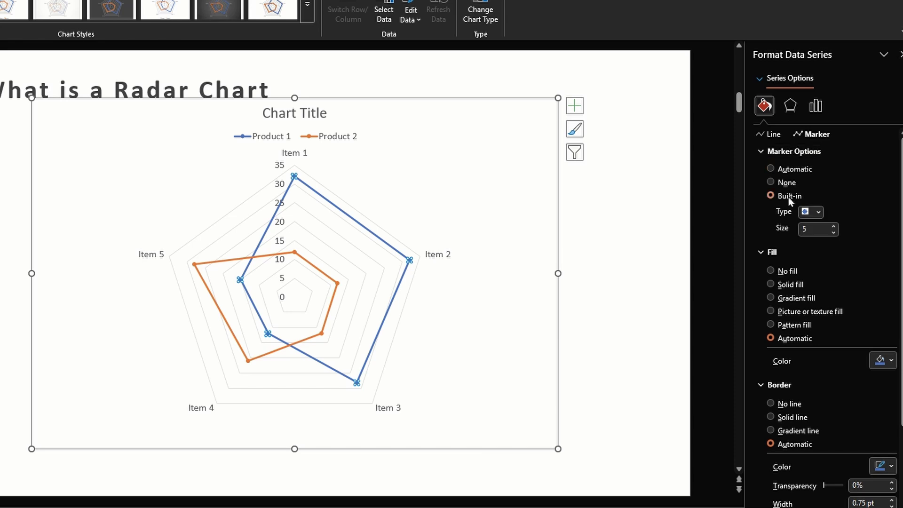
{"action": "left_click", "coordinate": [818, 213]}
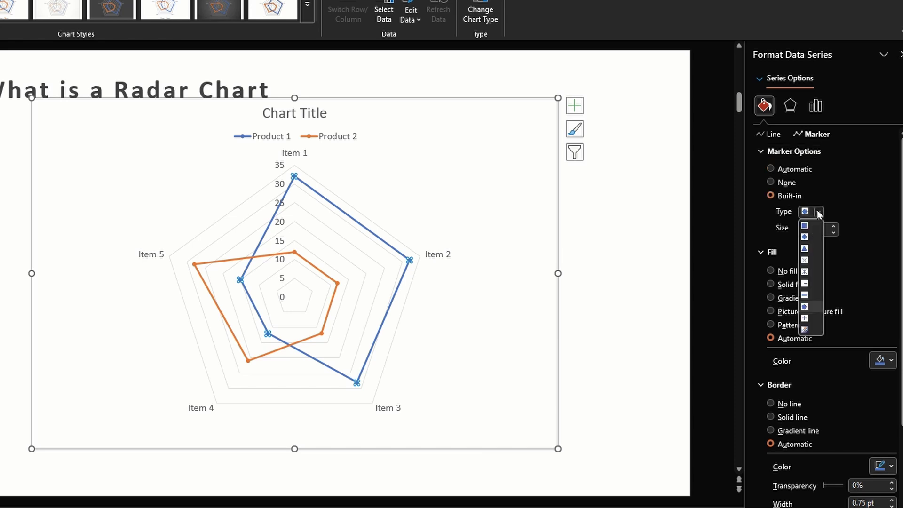
{"action": "left_click", "coordinate": [805, 311]}
{"action": "left_click", "coordinate": [778, 231]}
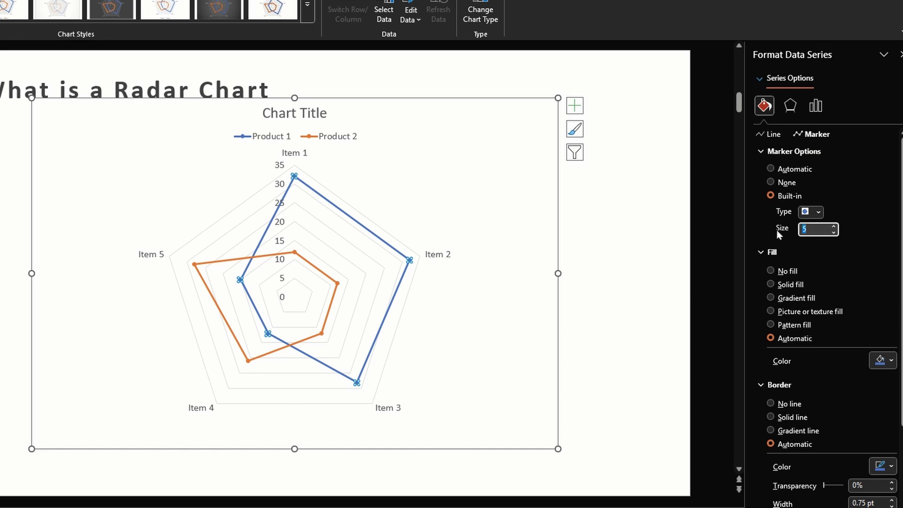
{"action": "type", "text": "10"}
{"action": "left_click", "coordinate": [312, 258]}
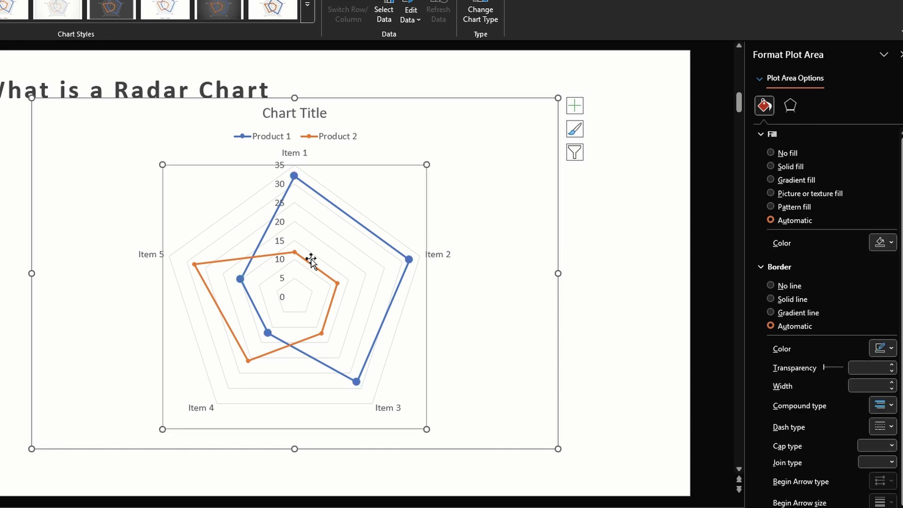
Give Product 2 triangle markers at size 10.
{"action": "left_click", "coordinate": [295, 254]}
{"action": "left_click", "coordinate": [812, 134]}
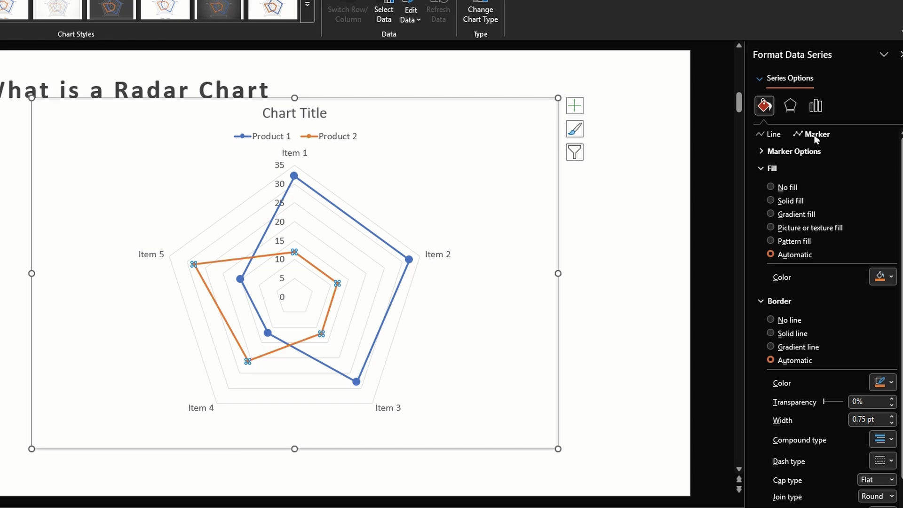
{"action": "left_click", "coordinate": [795, 151]}
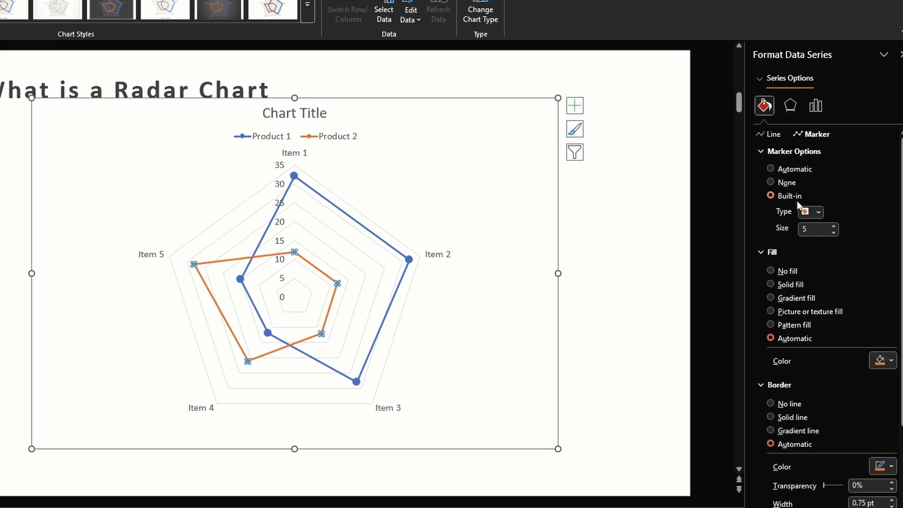
{"action": "left_click", "coordinate": [819, 215]}
{"action": "left_click", "coordinate": [807, 252]}
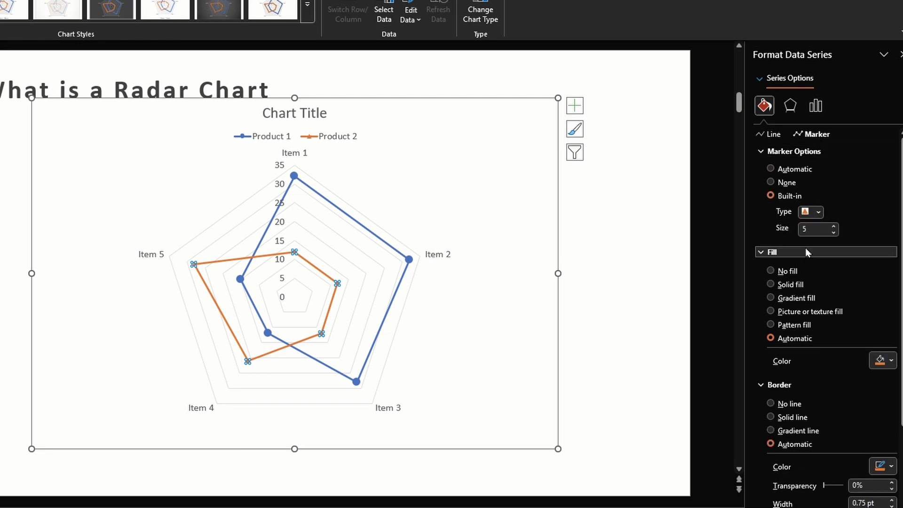
{"action": "double_click", "coordinate": [813, 229]}
{"action": "type", "text": "10"}
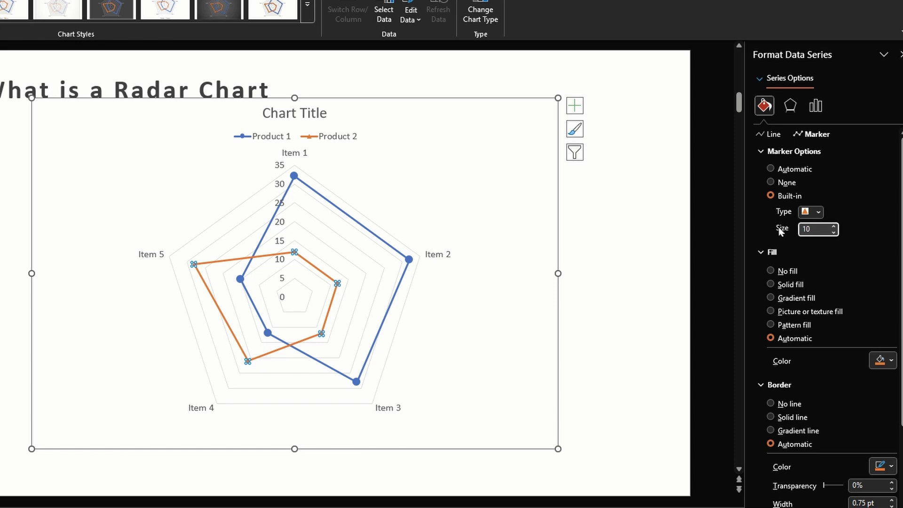
{"action": "key", "text": "Tab"}
{"action": "left_click", "coordinate": [533, 269]}
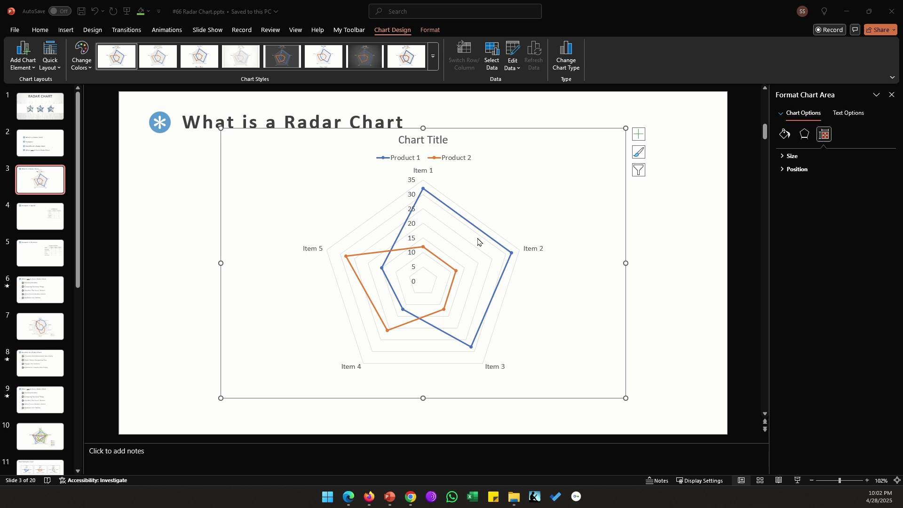
Change the chart type to Filled Radar.
{"action": "right_click", "coordinate": [477, 239]}
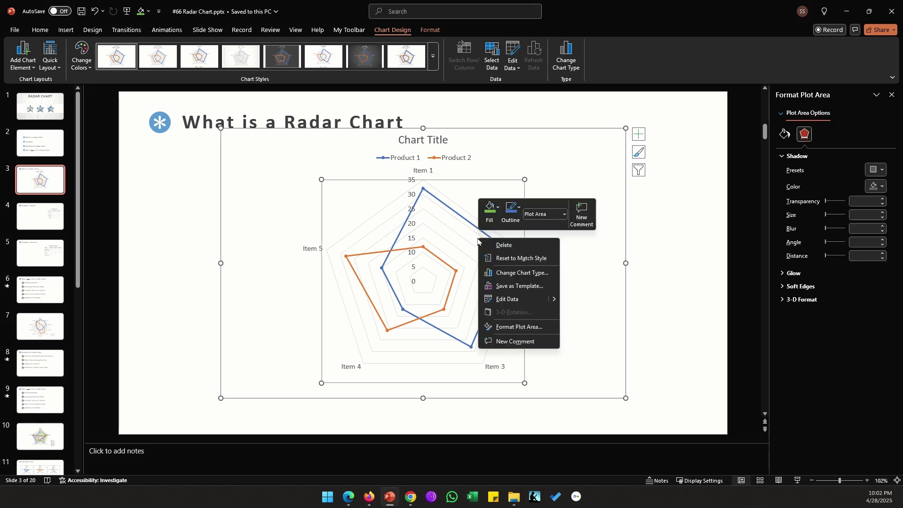
{"action": "left_click", "coordinate": [506, 279]}
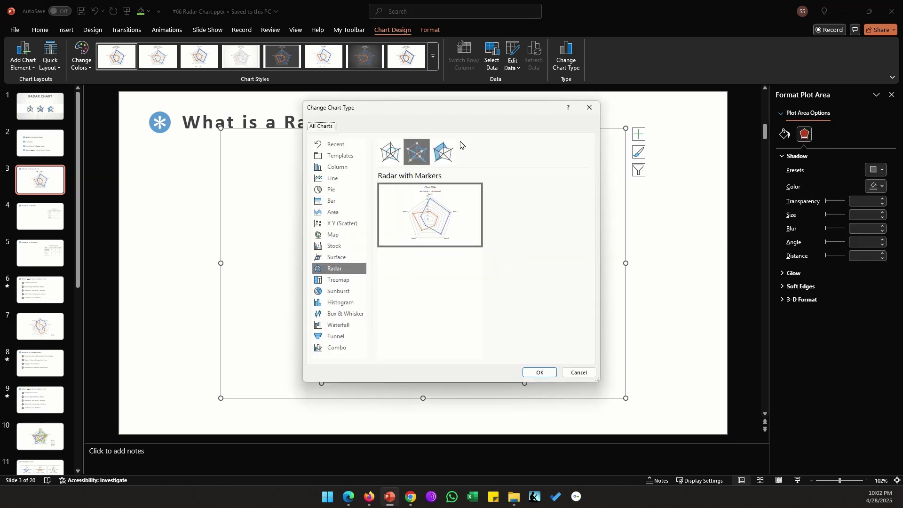
{"action": "left_click", "coordinate": [447, 155]}
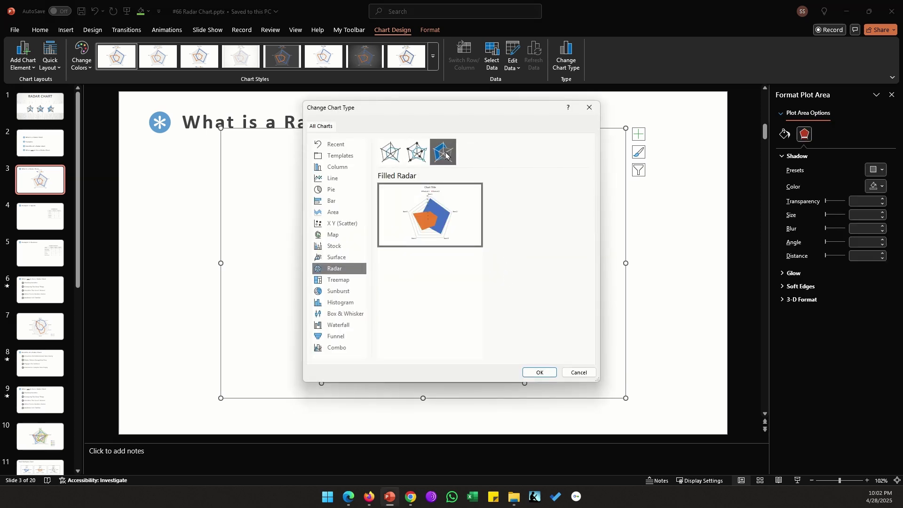
{"action": "left_click", "coordinate": [540, 373]}
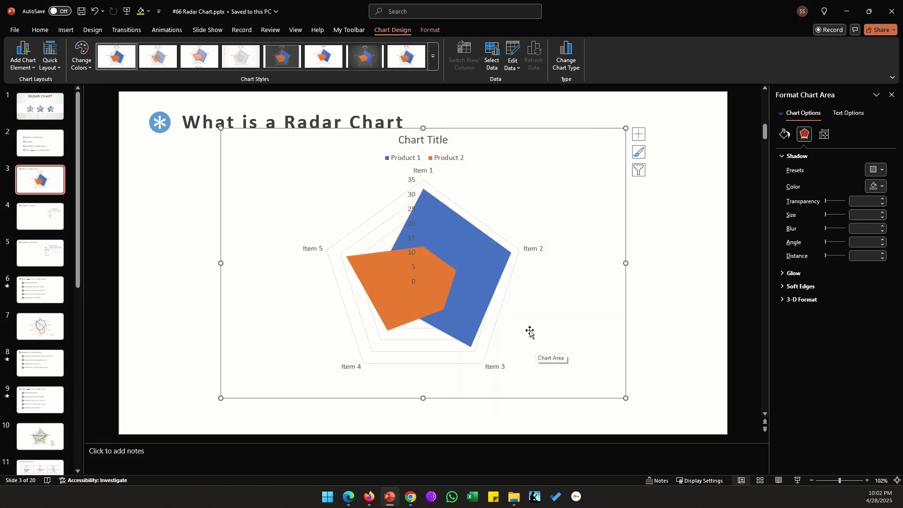
Select the blue Product 1 series and show its fill and line settings.
{"action": "left_click", "coordinate": [465, 264]}
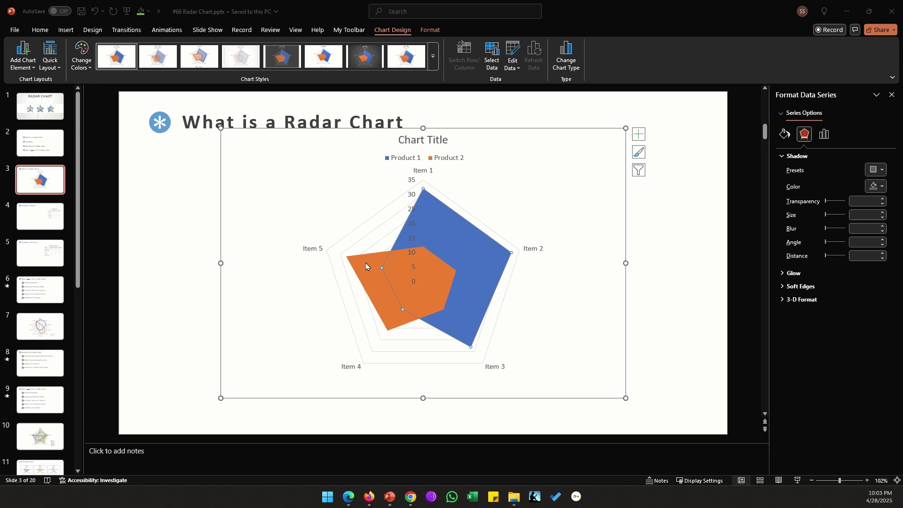
{"action": "left_click", "coordinate": [471, 256]}
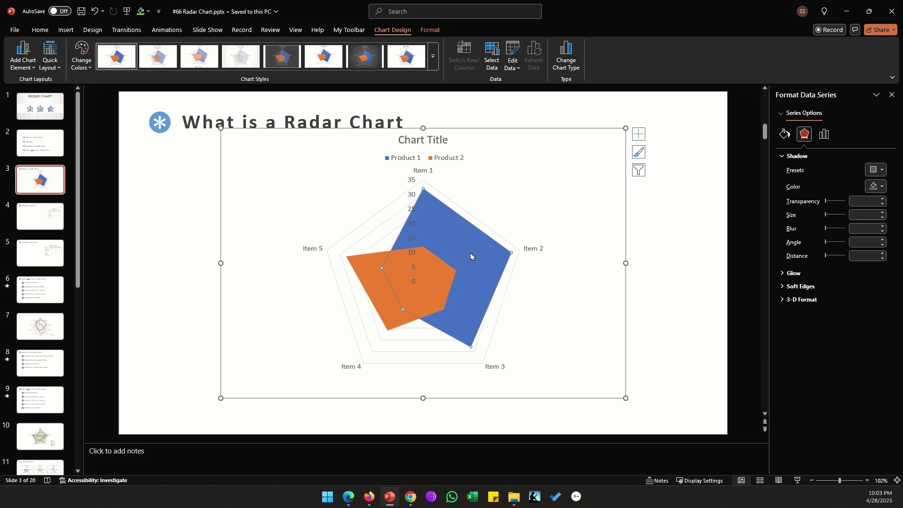
{"action": "key", "text": "Up"}
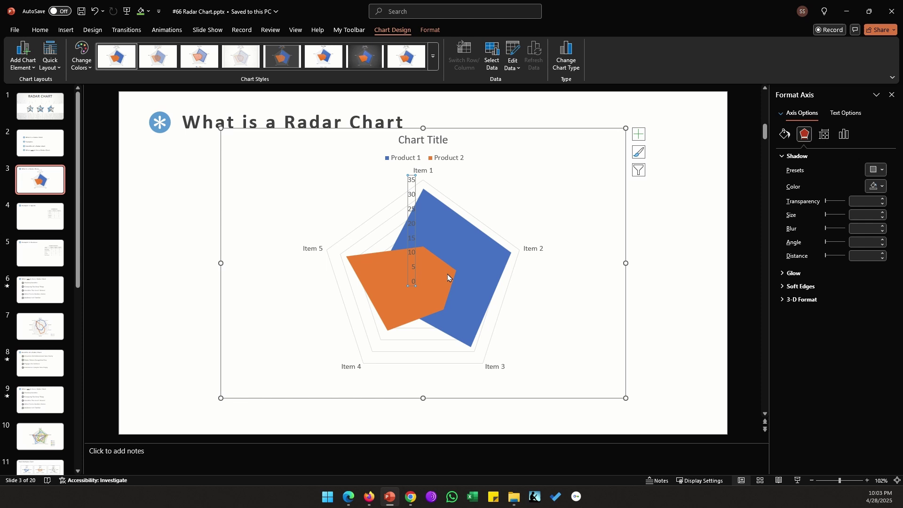
{"action": "left_click", "coordinate": [469, 273]}
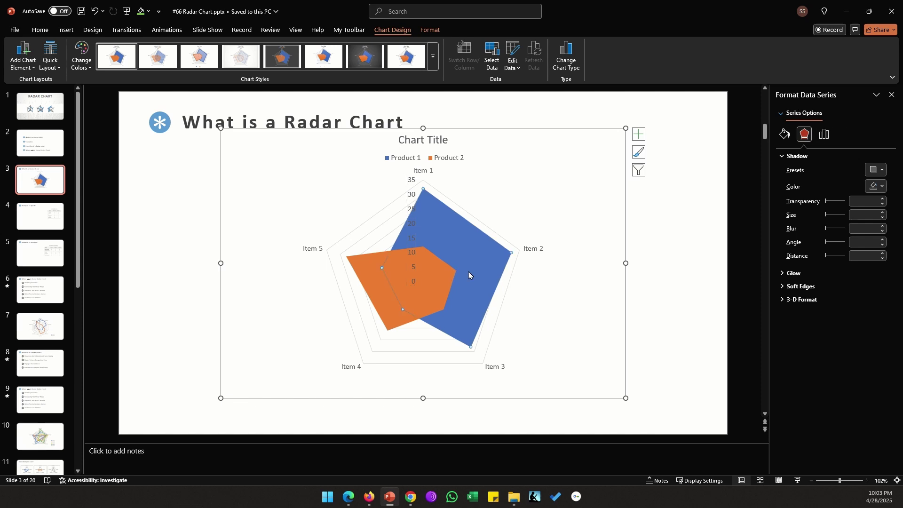
{"action": "left_click", "coordinate": [785, 135]}
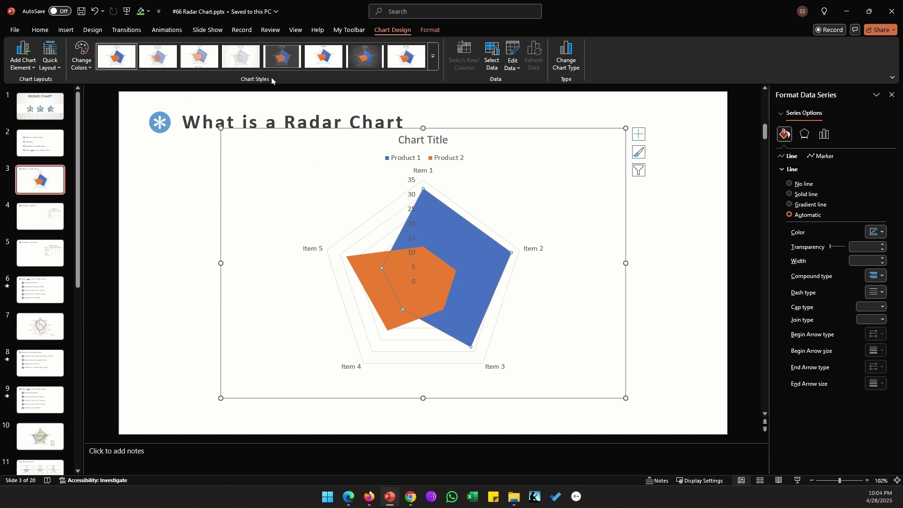
Apply the second chart style with dotted outlines and translucent fills, undoing a trial of the fourth.
{"action": "left_click", "coordinate": [158, 57]}
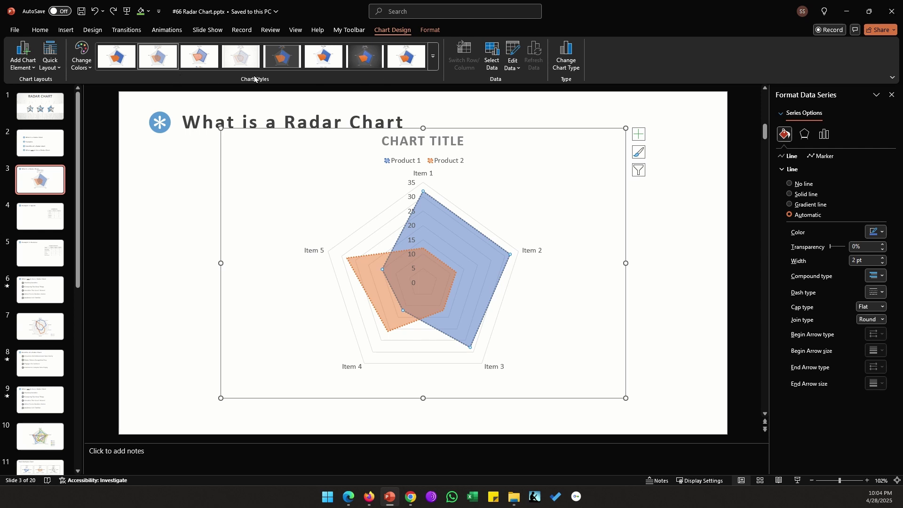
{"action": "left_click", "coordinate": [241, 57]}
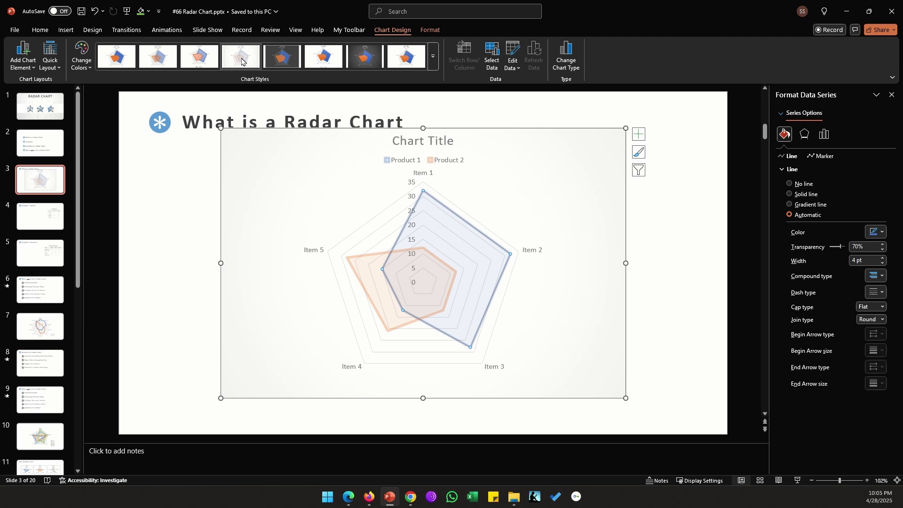
{"action": "key", "text": "ctrl+z"}
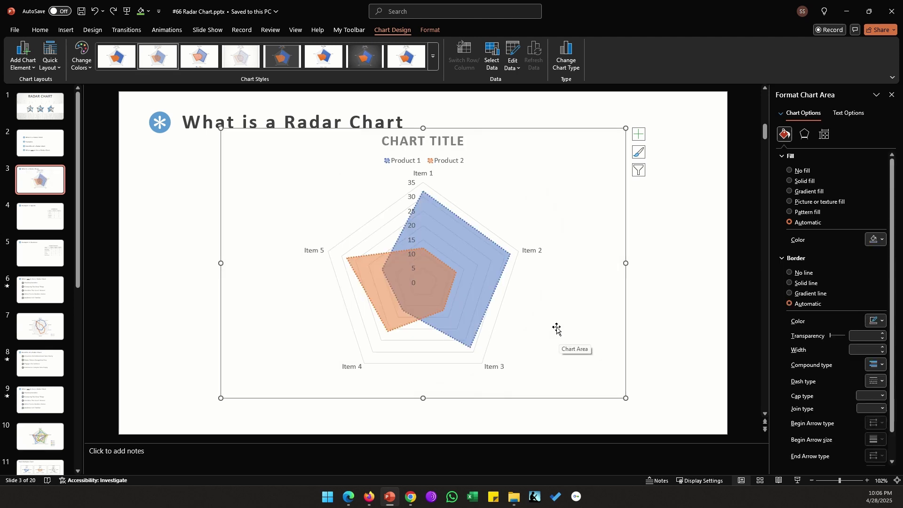
Deselect the chart and move to slide 4, Example 1: Sports.
{"action": "left_click", "coordinate": [651, 272]}
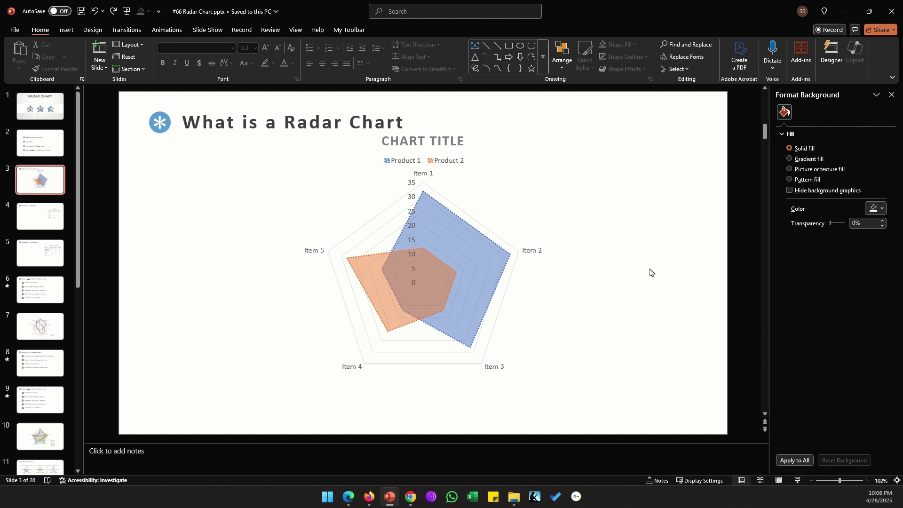
{"action": "key", "text": "Page_Down"}
{"action": "key", "text": "alt+c"}
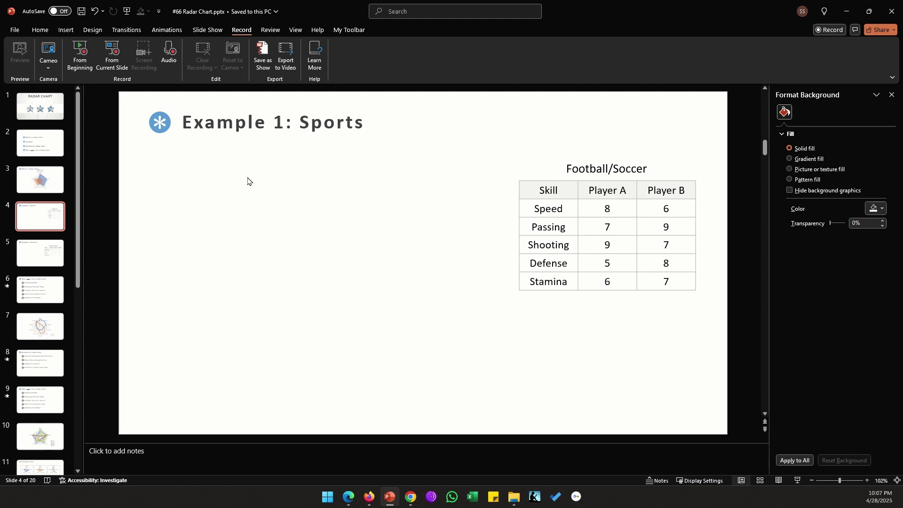
{"action": "left_click", "coordinate": [66, 30]}
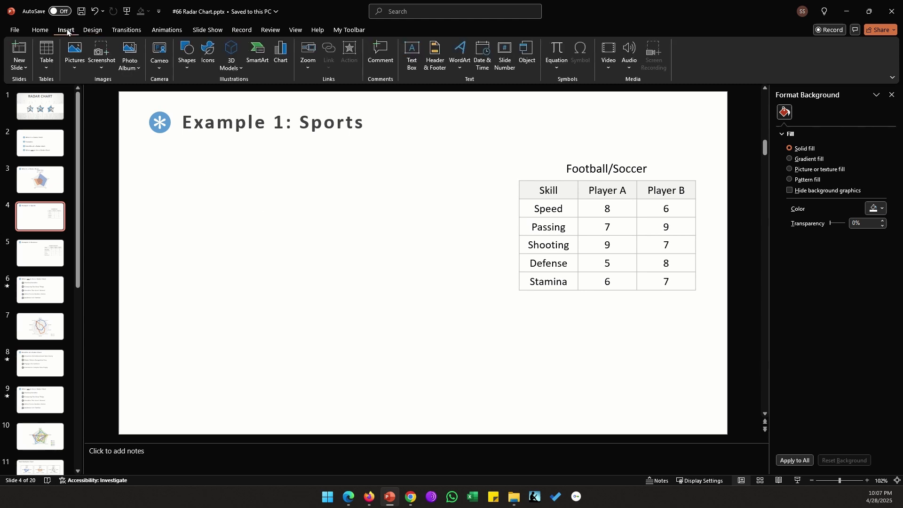
Insert a plain radar chart on the sports slide.
{"action": "left_click", "coordinate": [279, 50]}
{"action": "left_click", "coordinate": [331, 271]}
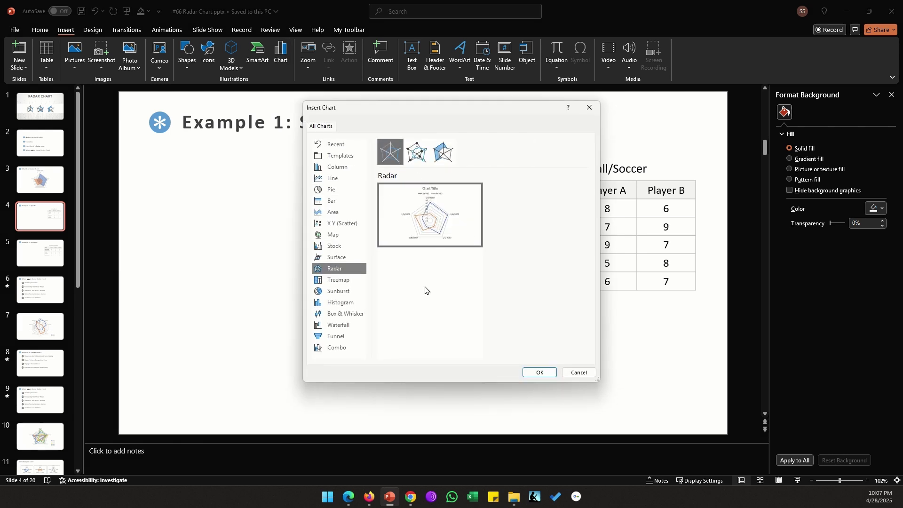
{"action": "left_click", "coordinate": [540, 373]}
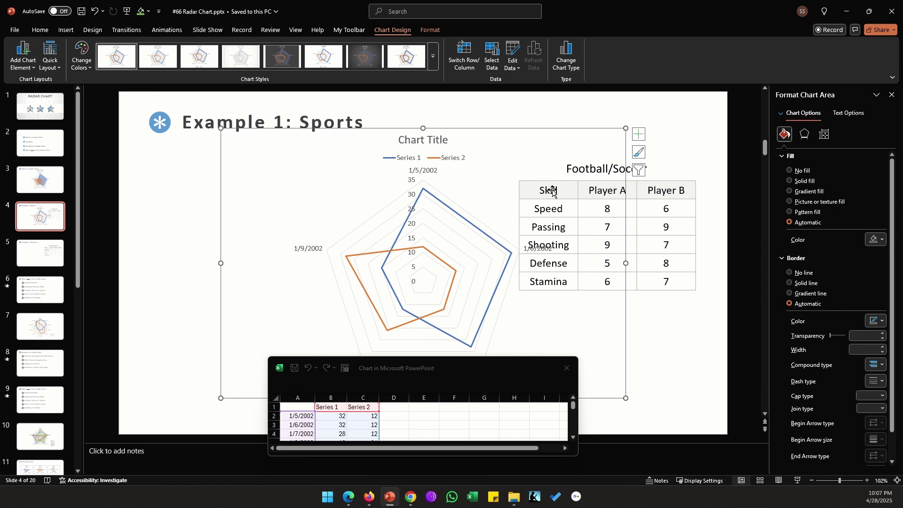
Paste the Football/Soccer table into the chart data sheet at A1, matching formatting, and close it.
{"action": "left_click_drag", "start_coordinate": [637, 240], "coordinate": [578, 327]}
{"action": "key", "text": "ctrl+c"}
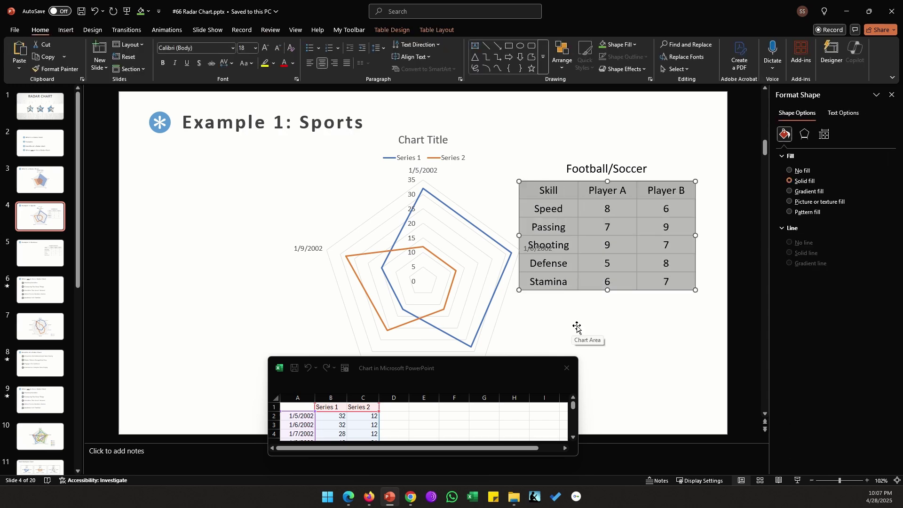
{"action": "left_click", "coordinate": [301, 407]}
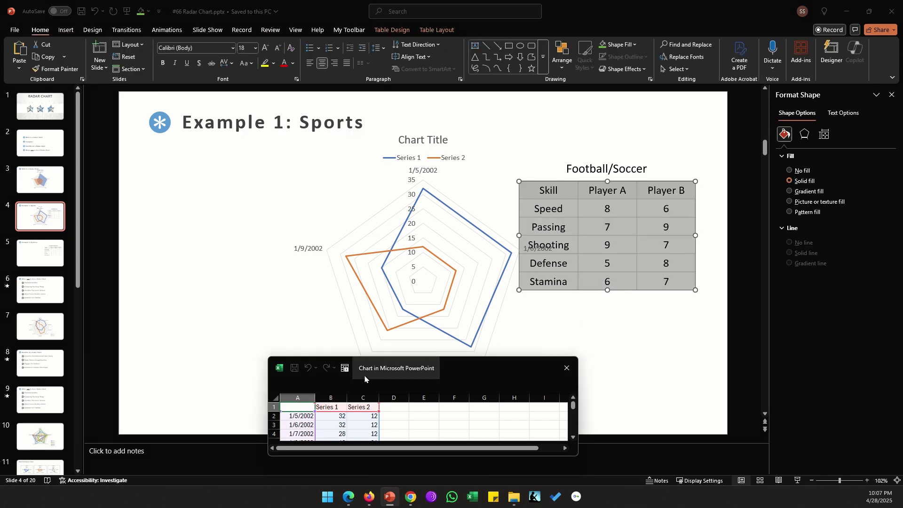
{"action": "left_click_drag", "start_coordinate": [365, 379], "coordinate": [275, 258]}
{"action": "left_click_drag", "start_coordinate": [484, 335], "coordinate": [431, 405]}
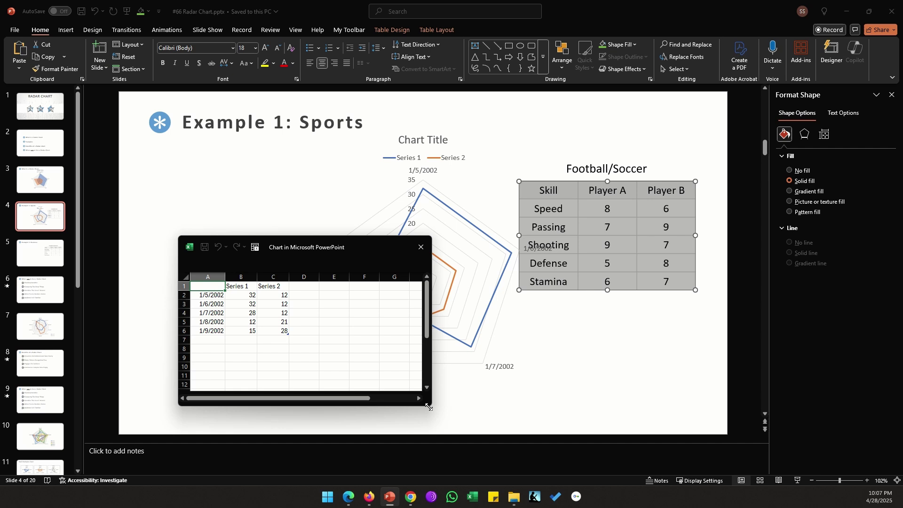
{"action": "key", "text": "ctrl+v"}
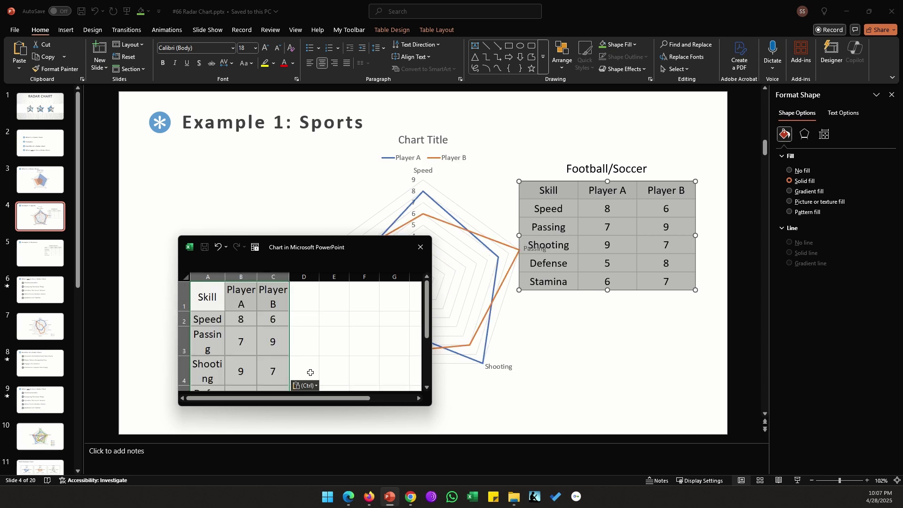
{"action": "left_click", "coordinate": [311, 390]}
{"action": "left_click", "coordinate": [314, 412]}
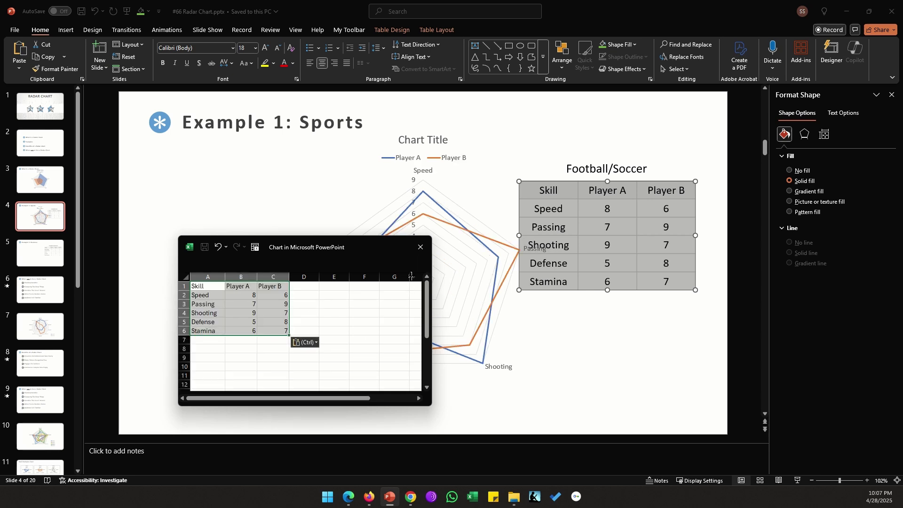
{"action": "left_click", "coordinate": [421, 247]}
Remove the chart title.
{"action": "left_click", "coordinate": [552, 154]}
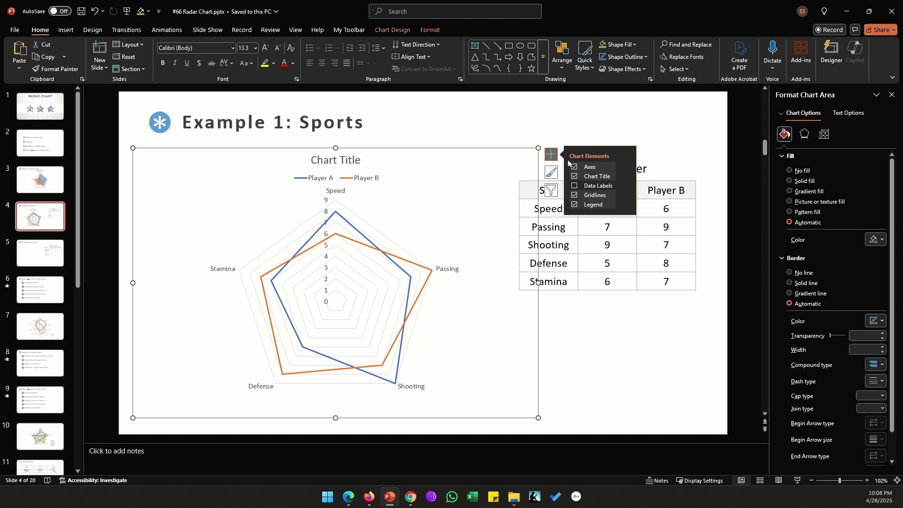
{"action": "left_click", "coordinate": [575, 176]}
{"action": "left_click", "coordinate": [580, 341]}
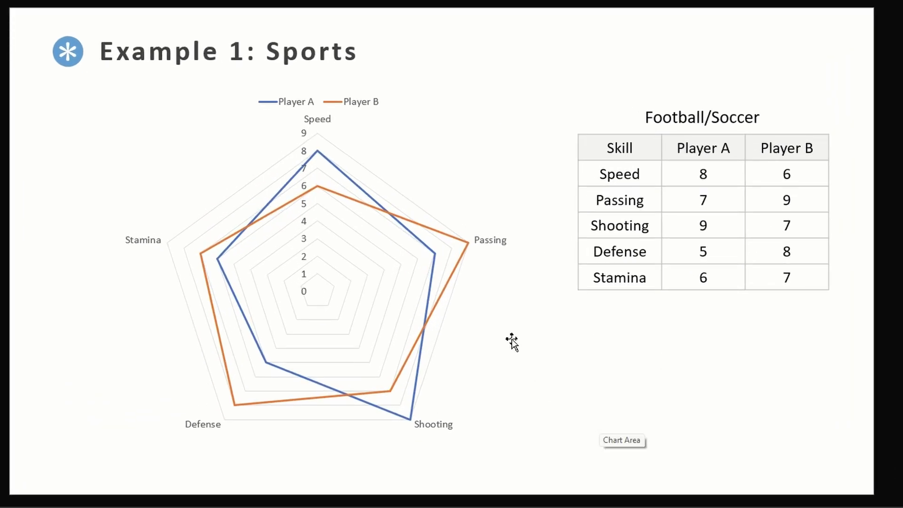
Bring up the Insert Chart dialog over the Example 2 slide with the competitor Evaluation table.
{"action": "mouse_move", "coordinate": [321, 152]}
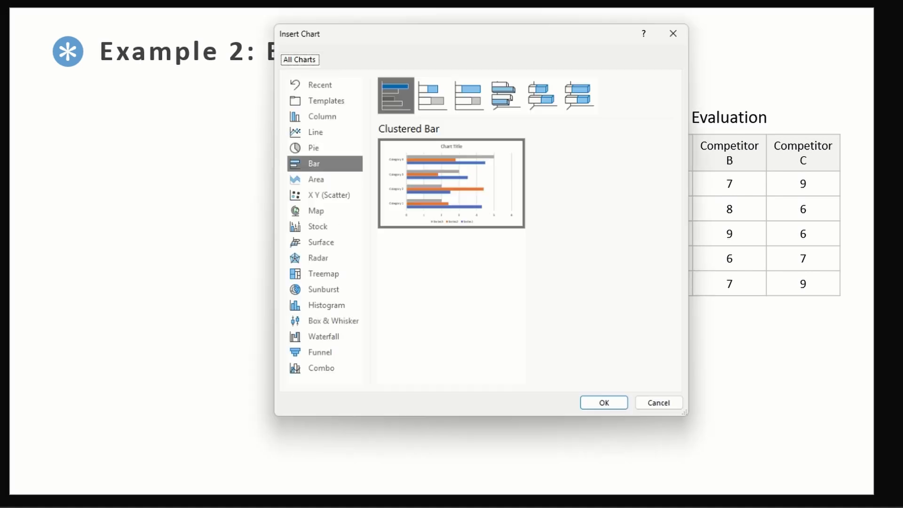
Insert a Radar chart, then move and narrow its chart data window.
{"action": "left_click", "coordinate": [313, 252]}
{"action": "left_click", "coordinate": [601, 406]}
{"action": "left_click_drag", "start_coordinate": [561, 403], "coordinate": [424, 158]}
{"action": "left_click_drag", "start_coordinate": [485, 231], "coordinate": [444, 231]}
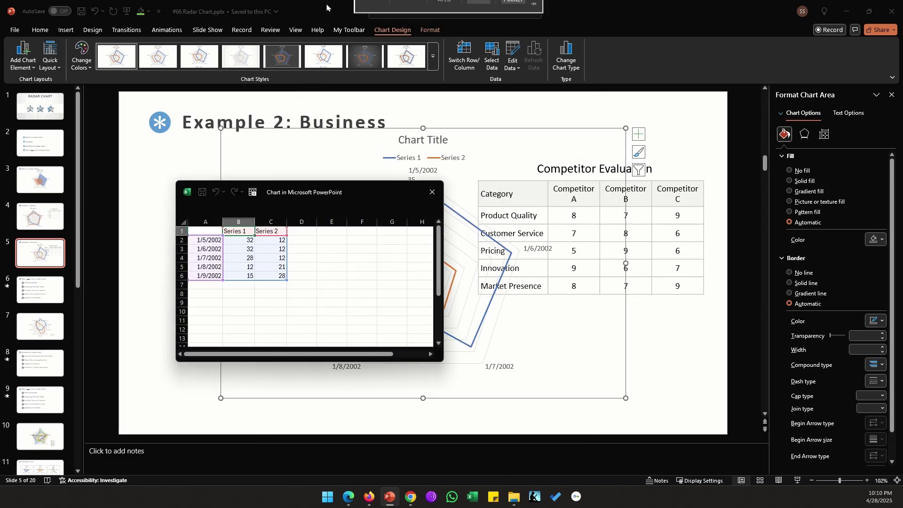
Paste the Competitor Evaluation table into the data sheet at A1, then place the chart left of the table.
{"action": "left_click_drag", "start_coordinate": [489, 194], "coordinate": [692, 286]}
{"action": "key", "text": "ctrl+c"}
{"action": "left_click", "coordinate": [205, 231]}
{"action": "key", "text": "ctrl+v"}
{"action": "left_click", "coordinate": [433, 191]}
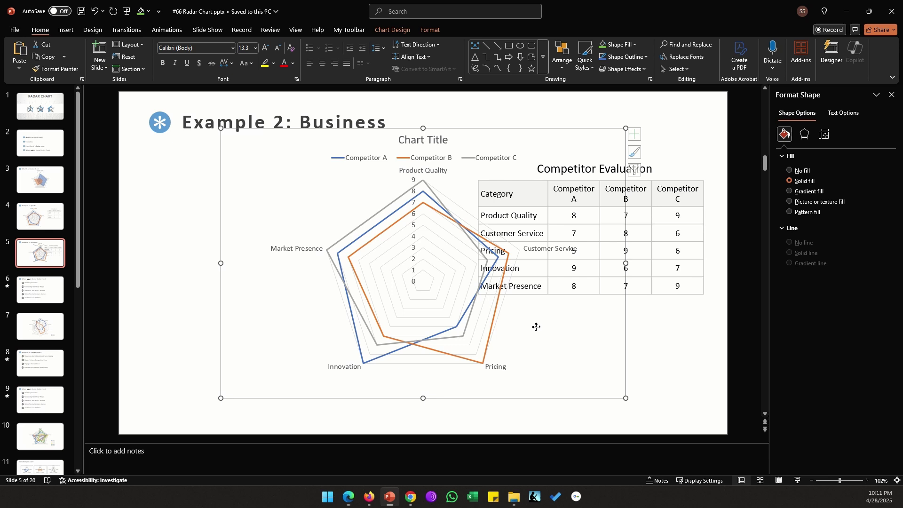
{"action": "left_click_drag", "start_coordinate": [547, 253], "coordinate": [431, 270]}
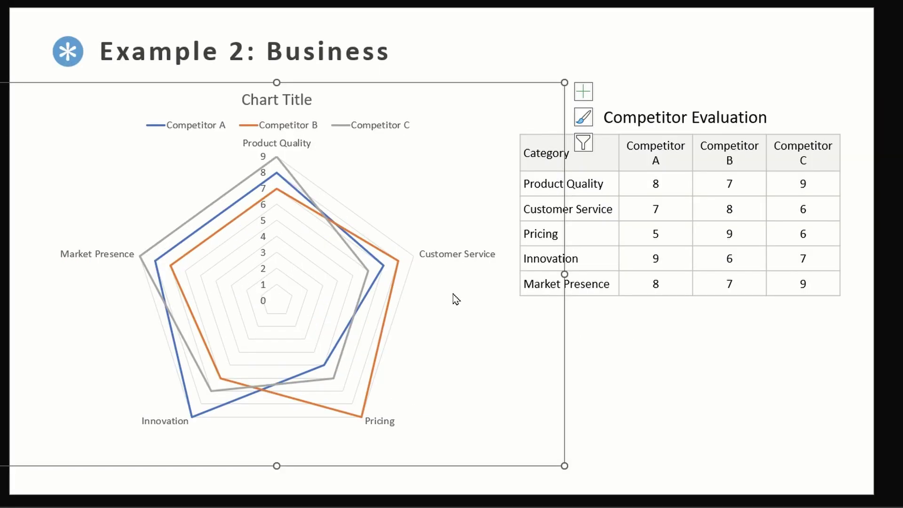